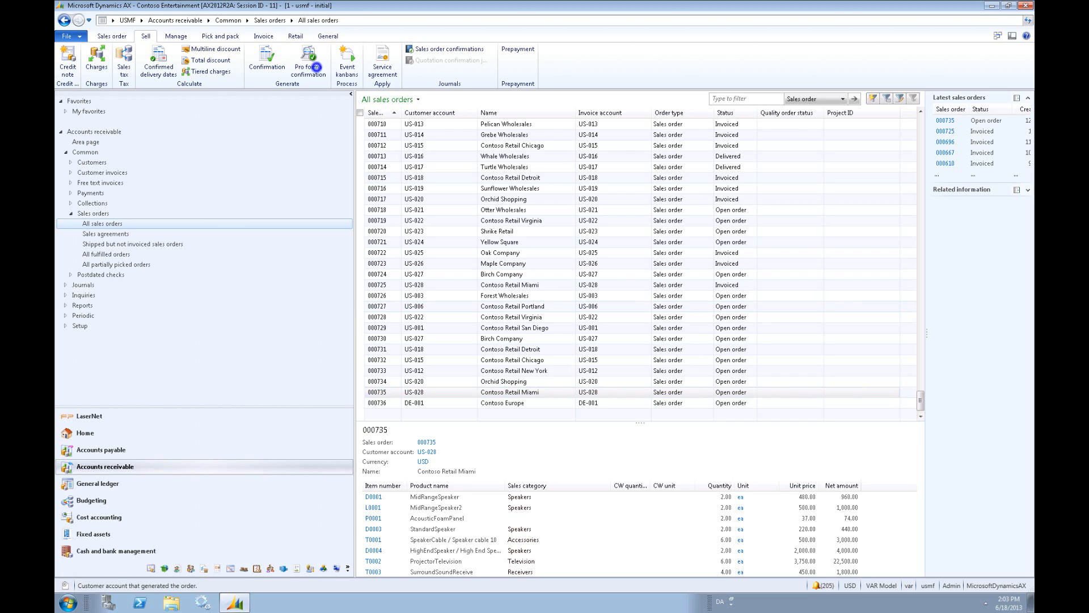
- Generate a pro forma confirmation for the selected Contoso Retail Miami order with LaserNet Screen as destination and read through the resulting PDF
{"action": "left_click", "coordinate": [308, 62]}
{"action": "left_click", "coordinate": [525, 175]}
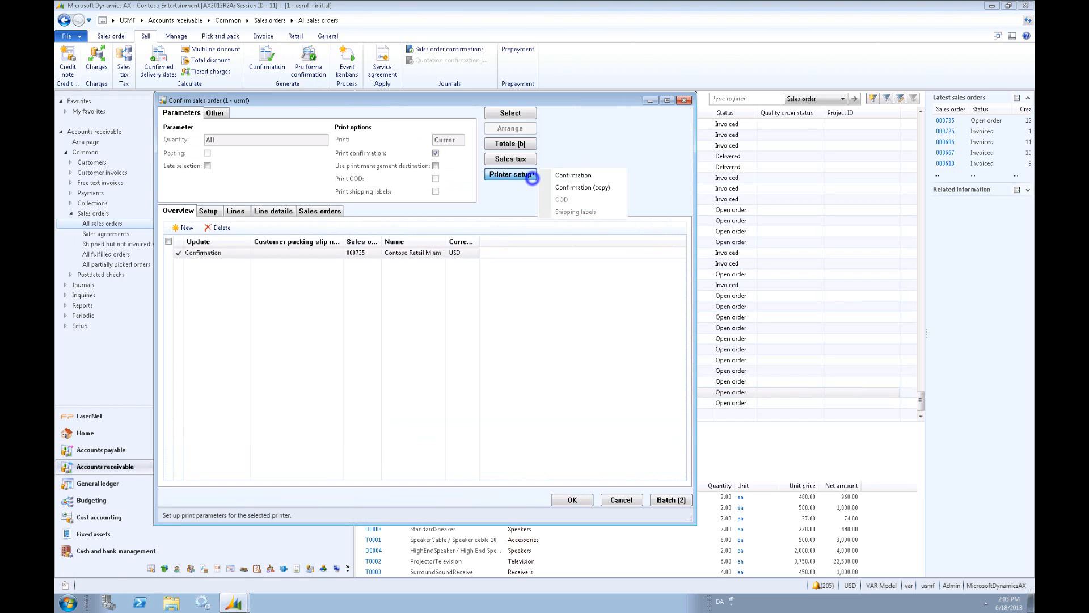
{"action": "left_click", "coordinate": [561, 175]}
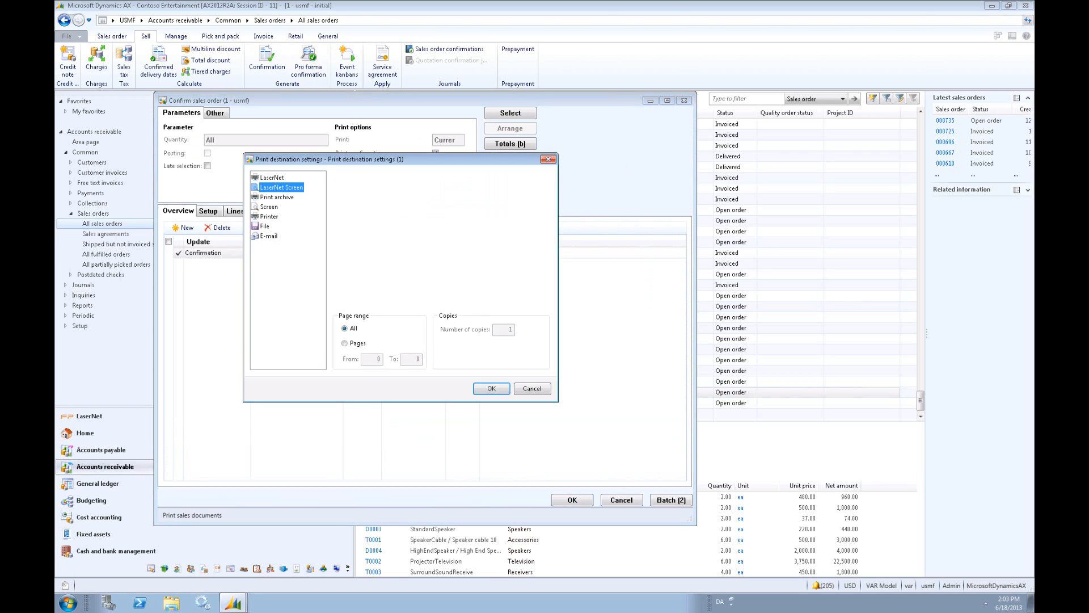
{"action": "left_click", "coordinate": [299, 187]}
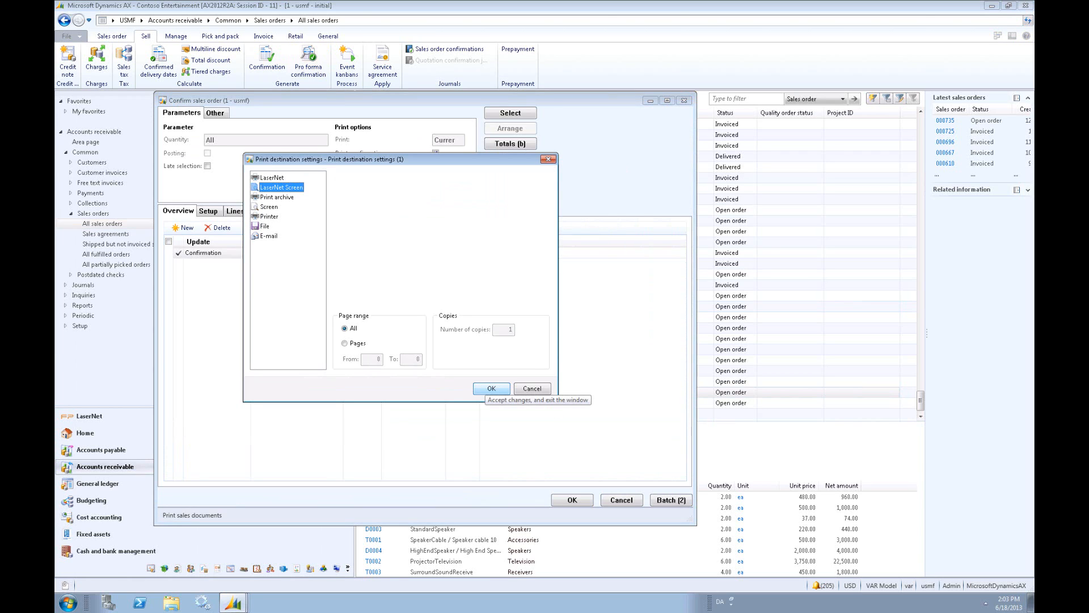
{"action": "left_click", "coordinate": [489, 389]}
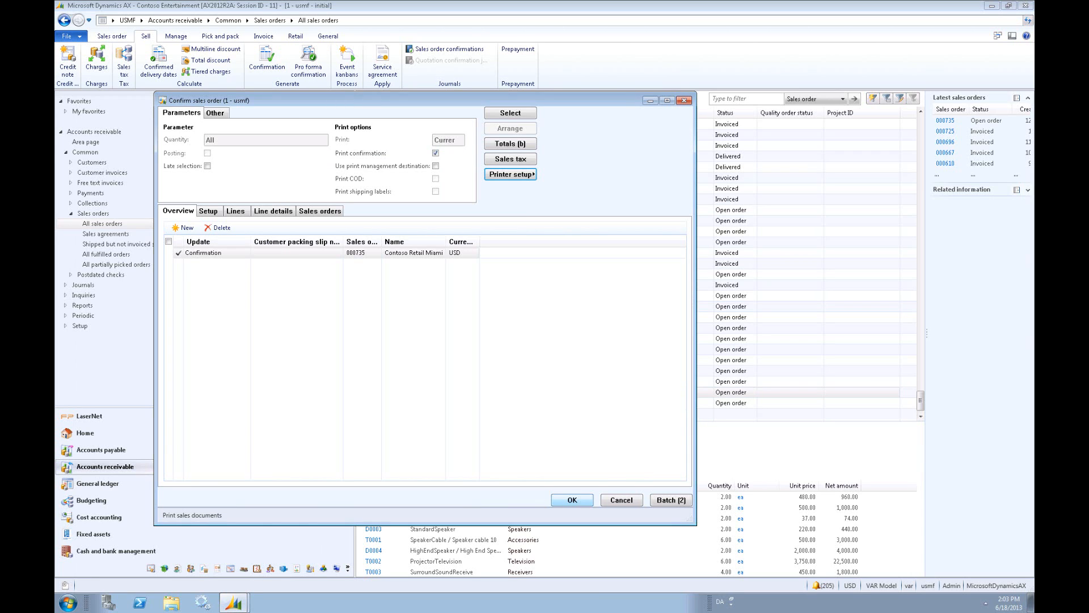
{"action": "left_click", "coordinate": [571, 499]}
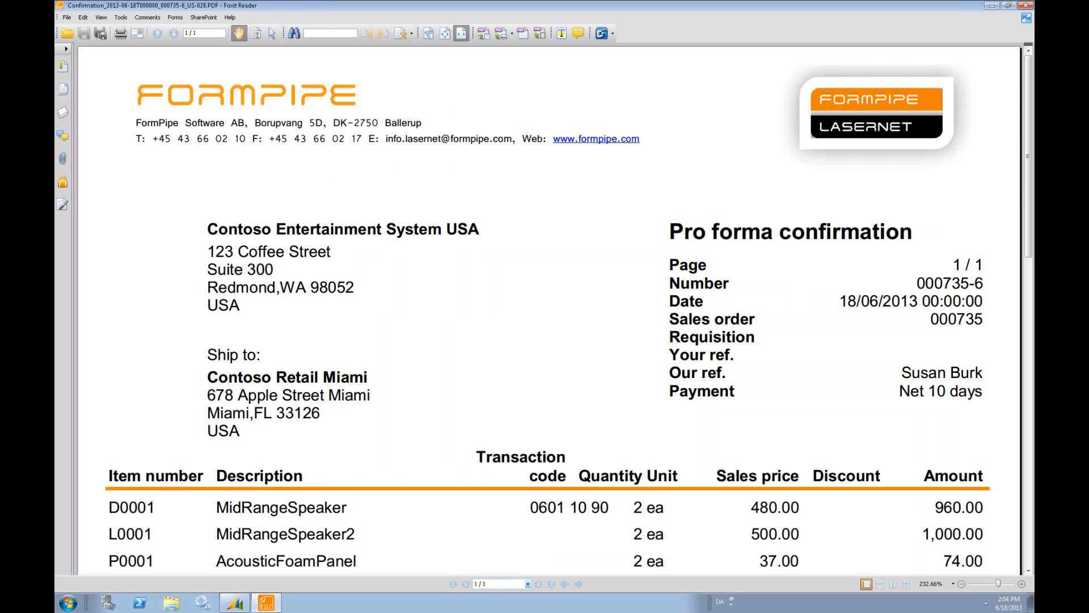
{"action": "left_click_drag", "start_coordinate": [1029, 83], "coordinate": [1028, 393]}
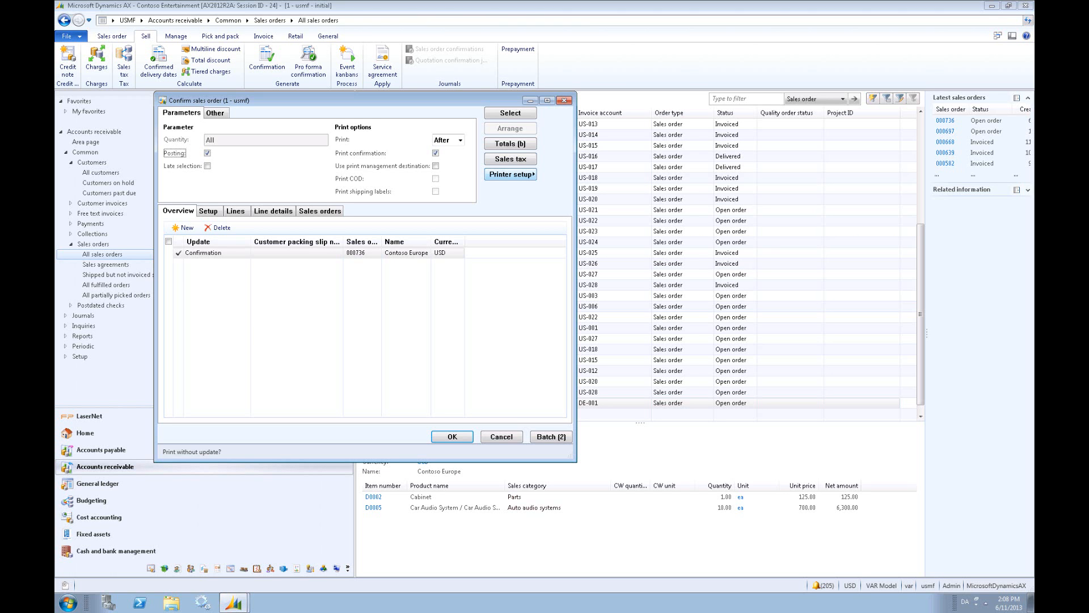
- Set the Contoso Europe confirmation's print destination to LaserNet with destination type Print and printer profile Tray 1
{"action": "left_click", "coordinate": [510, 174]}
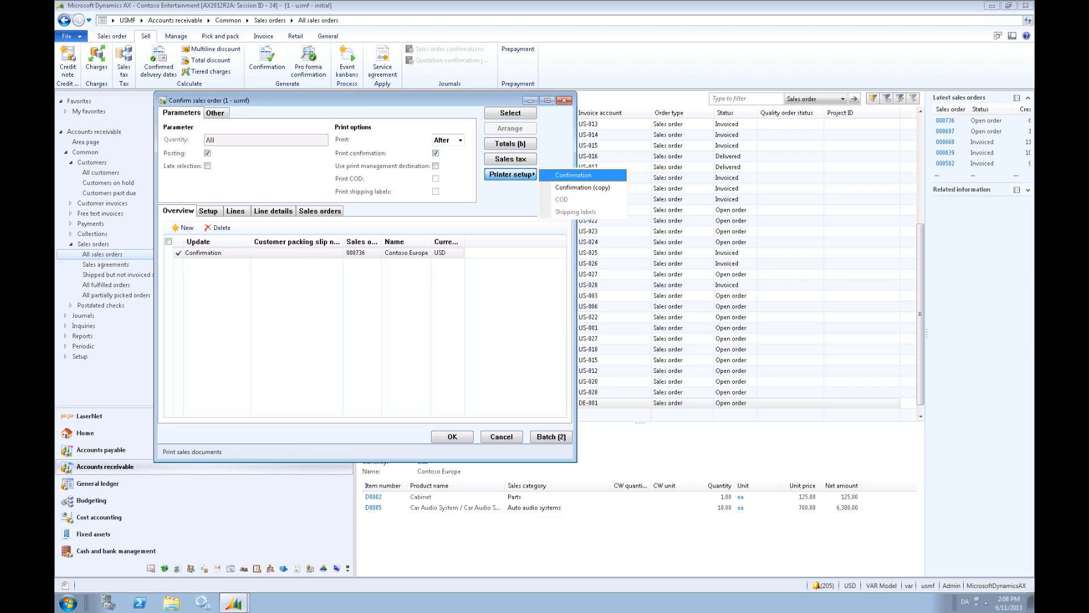
{"action": "left_click", "coordinate": [549, 174]}
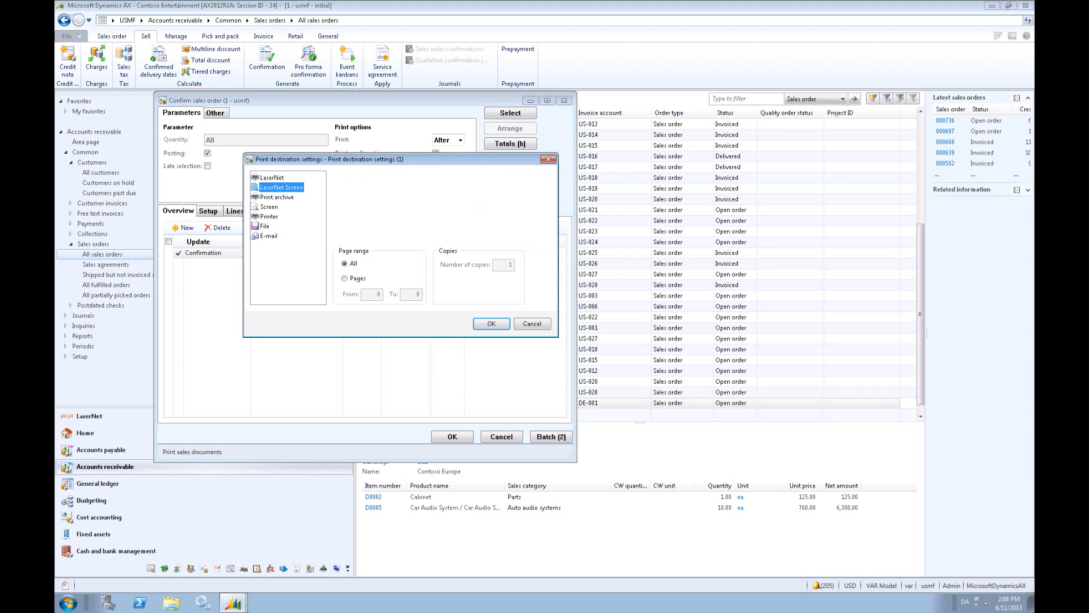
{"action": "left_click", "coordinate": [273, 177]}
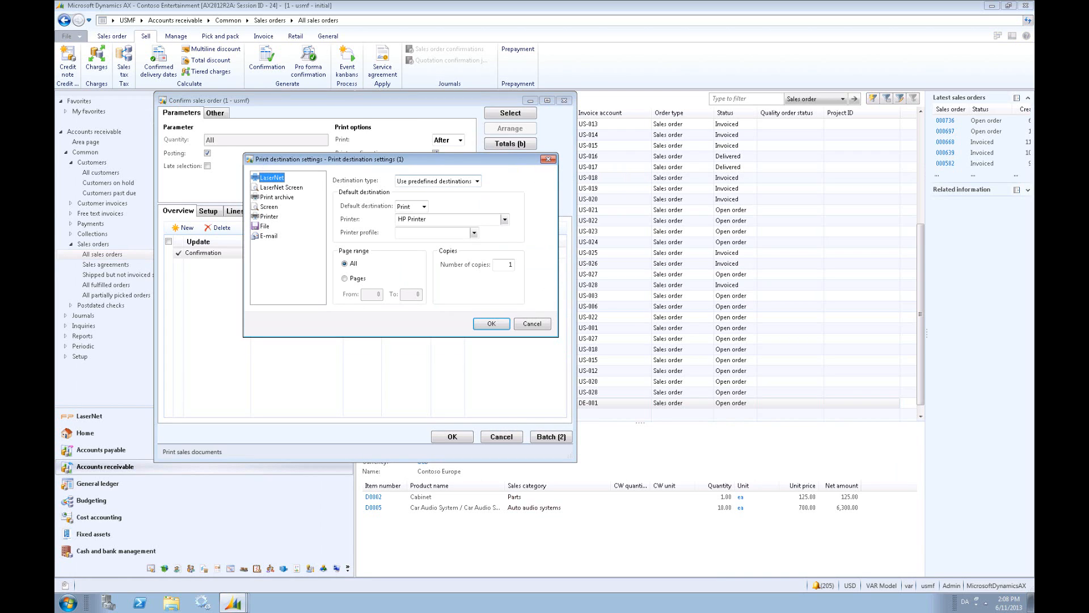
{"action": "left_click", "coordinate": [477, 181]}
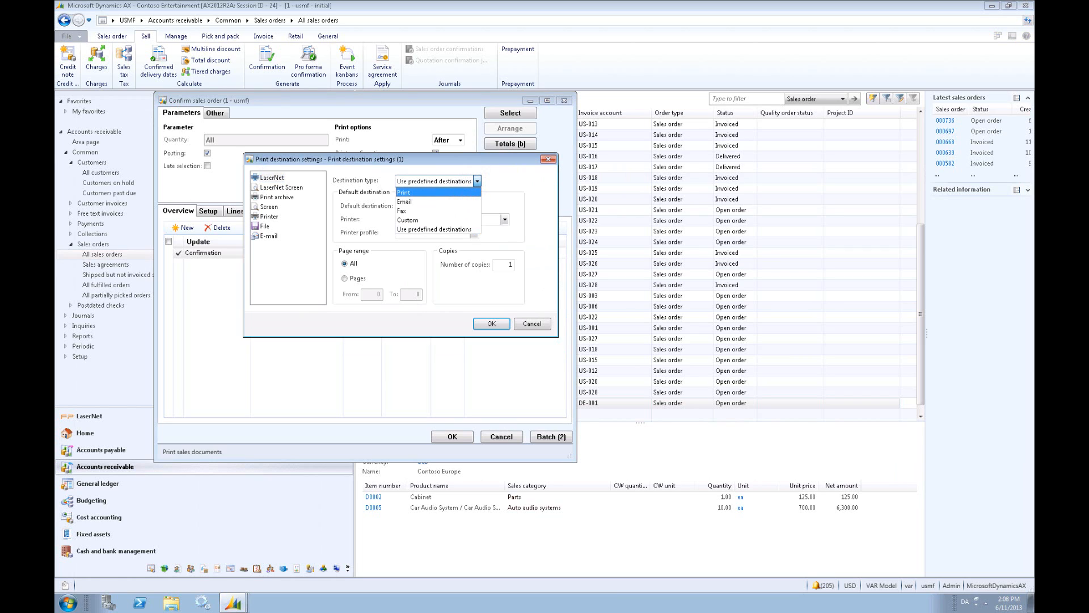
{"action": "left_click", "coordinate": [472, 192]}
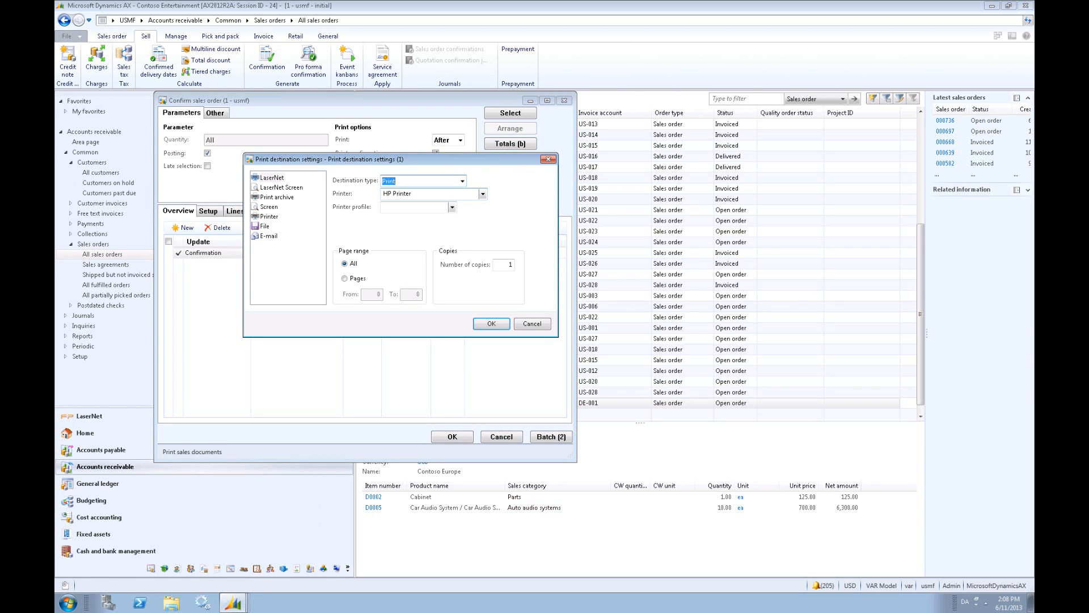
{"action": "left_click", "coordinate": [453, 208]}
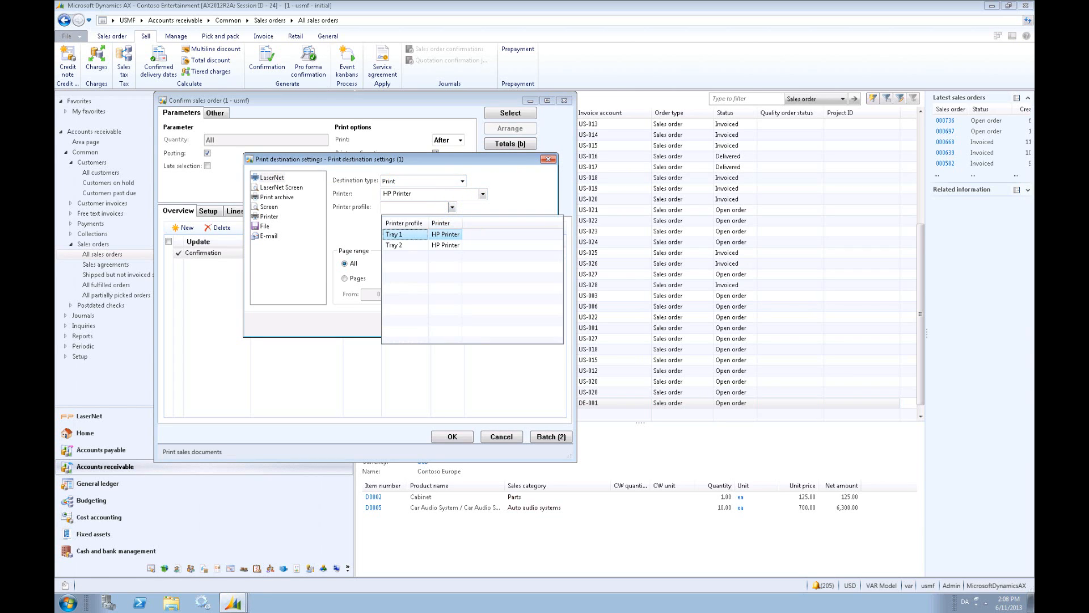
{"action": "left_click", "coordinate": [418, 235]}
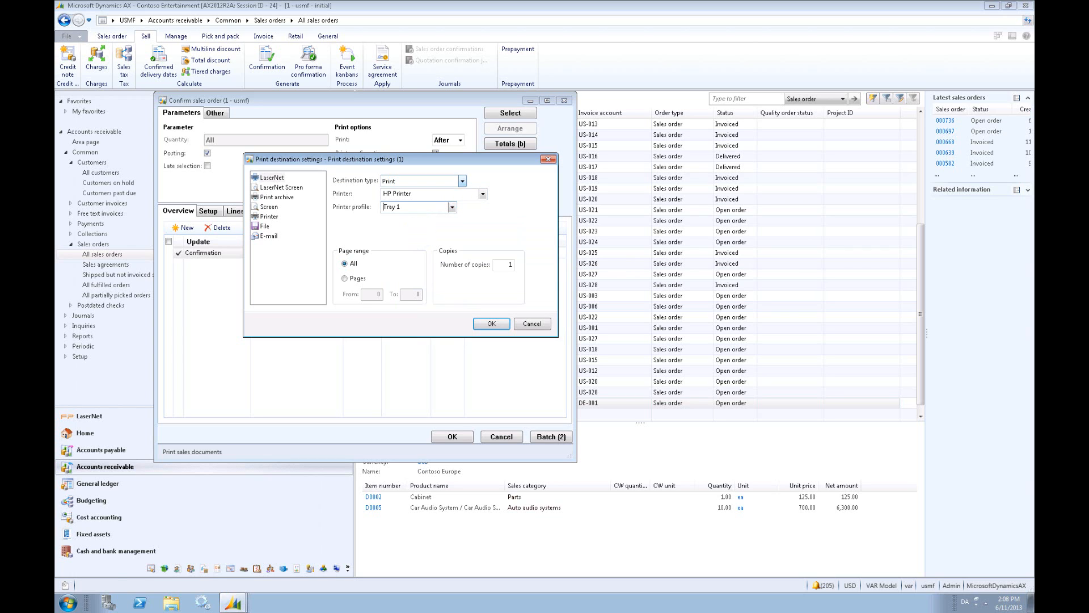
- Switch the destination type to Email and enter the recipient's e-mail, subject "As promised" and body "Dear customer......."
{"action": "left_click", "coordinate": [462, 181]}
{"action": "left_click", "coordinate": [449, 202]}
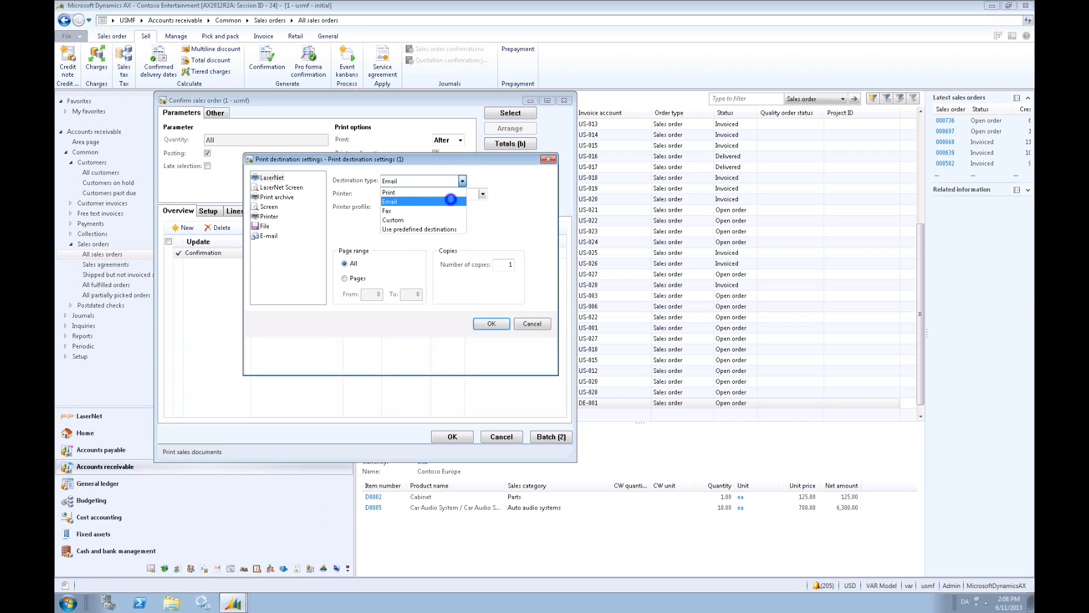
{"action": "left_click", "coordinate": [448, 195]}
{"action": "key", "text": "ctrl+v"}
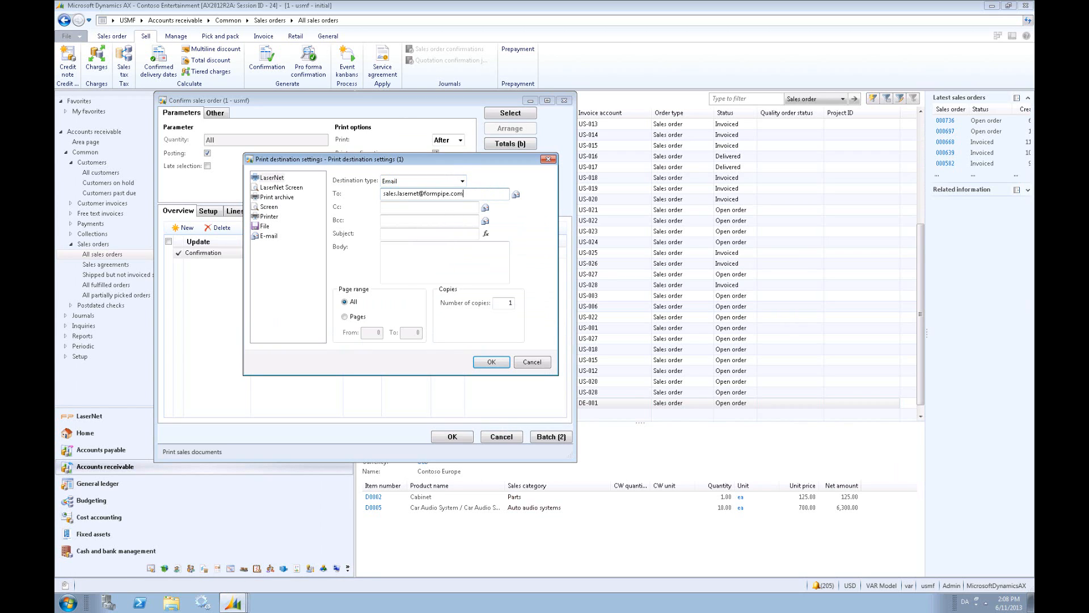
{"action": "key", "text": "Tab"}
{"action": "key", "text": "Tab"}
{"action": "key", "text": "Tab"}
{"action": "type", "text": "As promised"}
{"action": "key", "text": "Tab"}
{"action": "key", "text": "Tab"}
{"action": "type", "text": "Dear customer......."}
- Switch the LaserNet destination type to Fax and activate its fax number field
{"action": "left_click", "coordinate": [462, 180]}
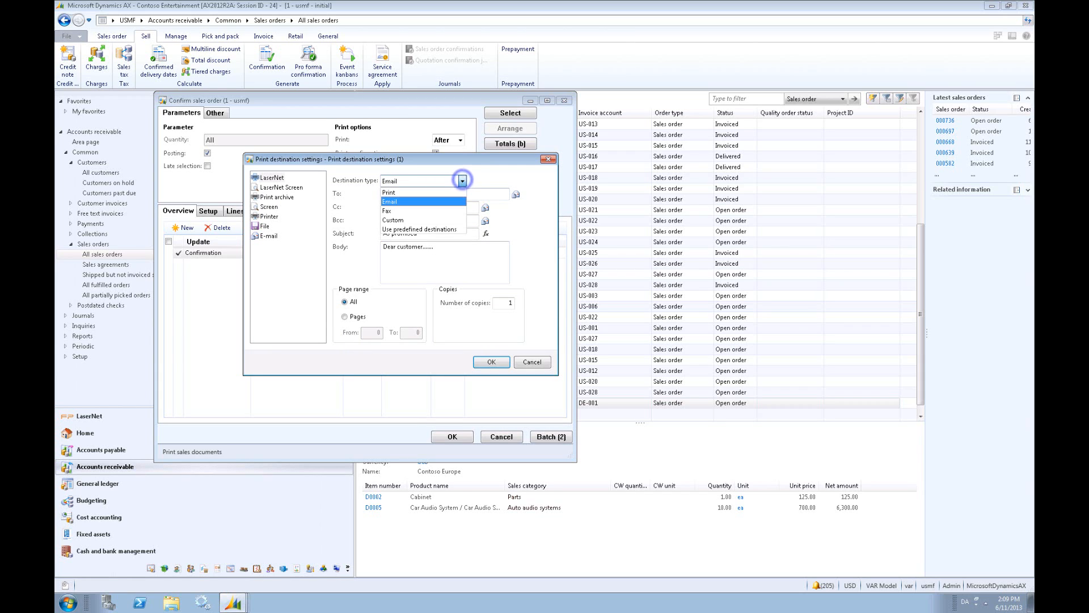
{"action": "left_click", "coordinate": [448, 209]}
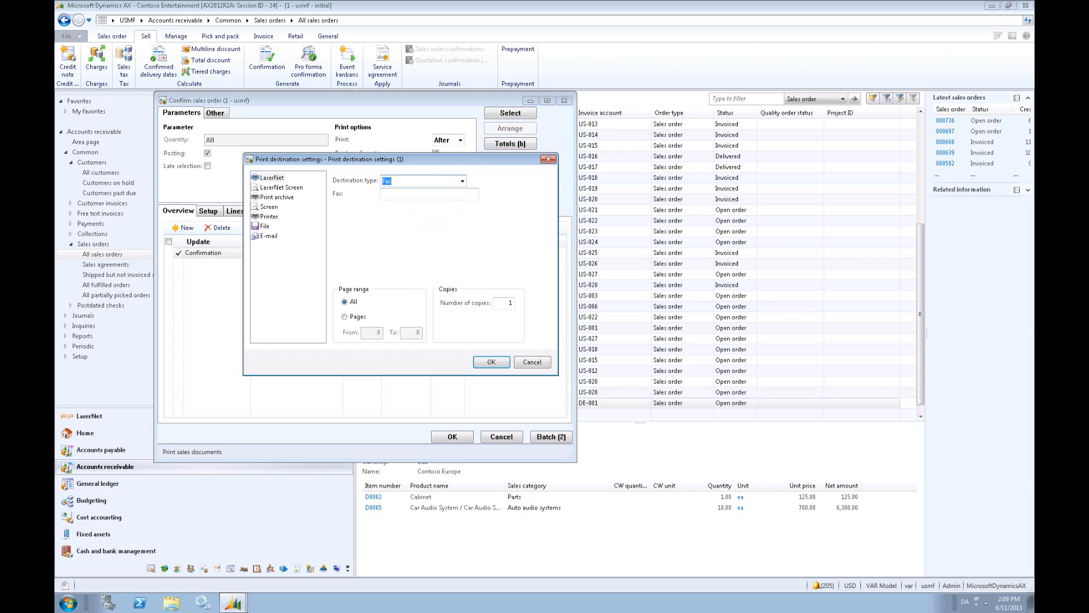
{"action": "left_click", "coordinate": [407, 193]}
- Switch the destination type to Custom and choose FTP FormPipe SE as the custom port
{"action": "left_click", "coordinate": [462, 180]}
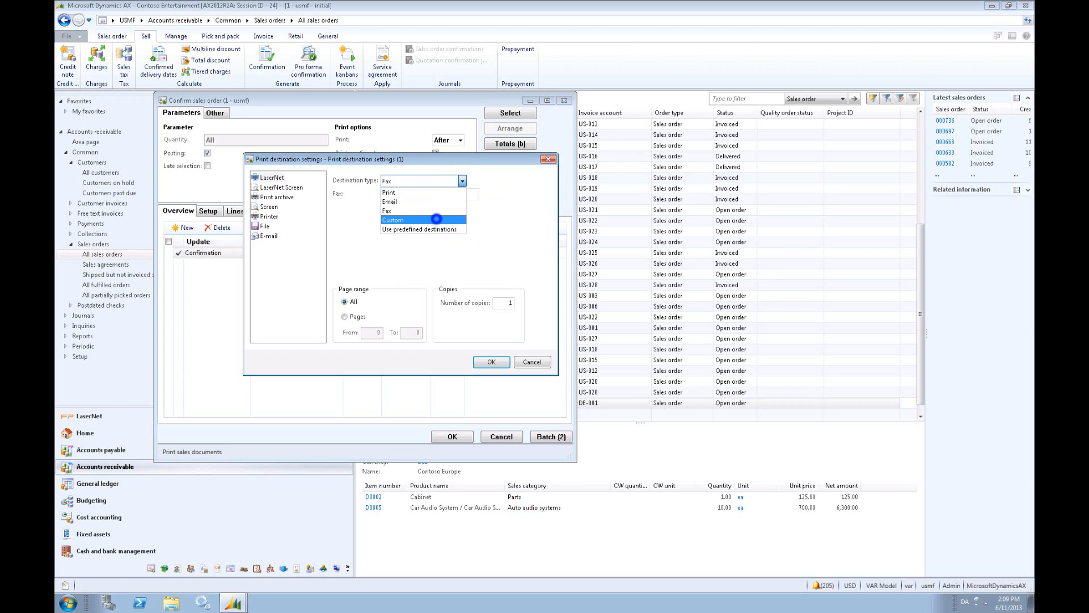
{"action": "left_click", "coordinate": [436, 218]}
{"action": "left_click", "coordinate": [486, 194]}
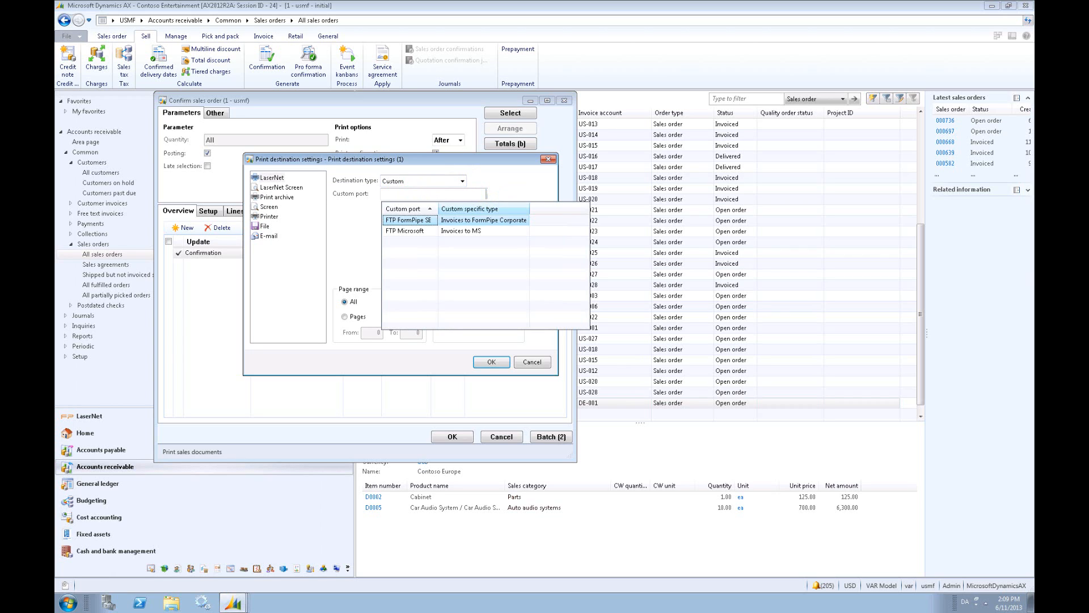
{"action": "left_click", "coordinate": [431, 220]}
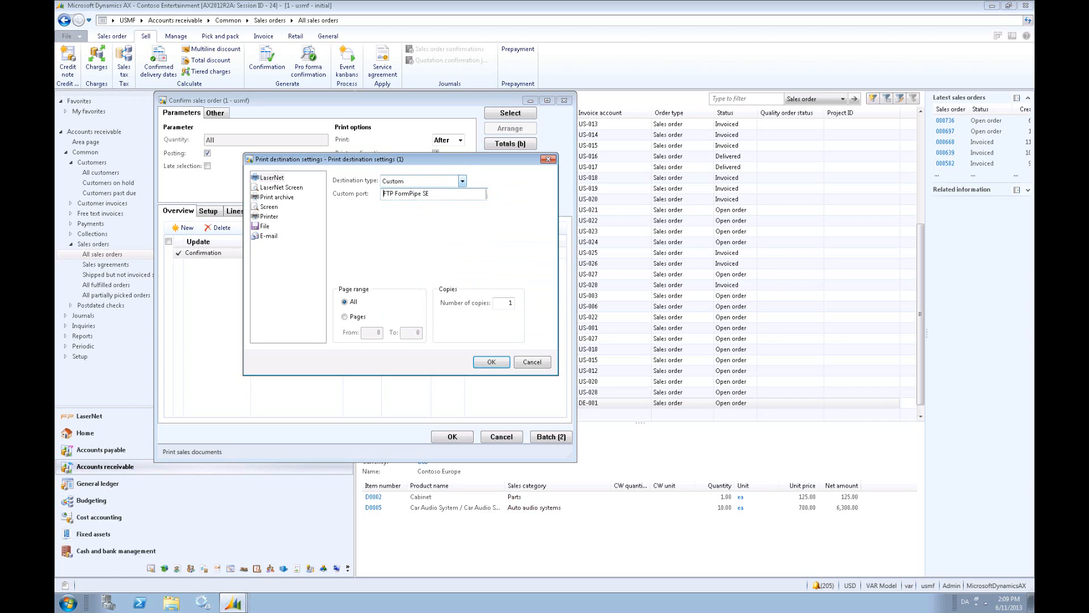
- Switch the destination type to Use predefined destinations and look through the available default destinations
{"action": "left_click", "coordinate": [462, 181]}
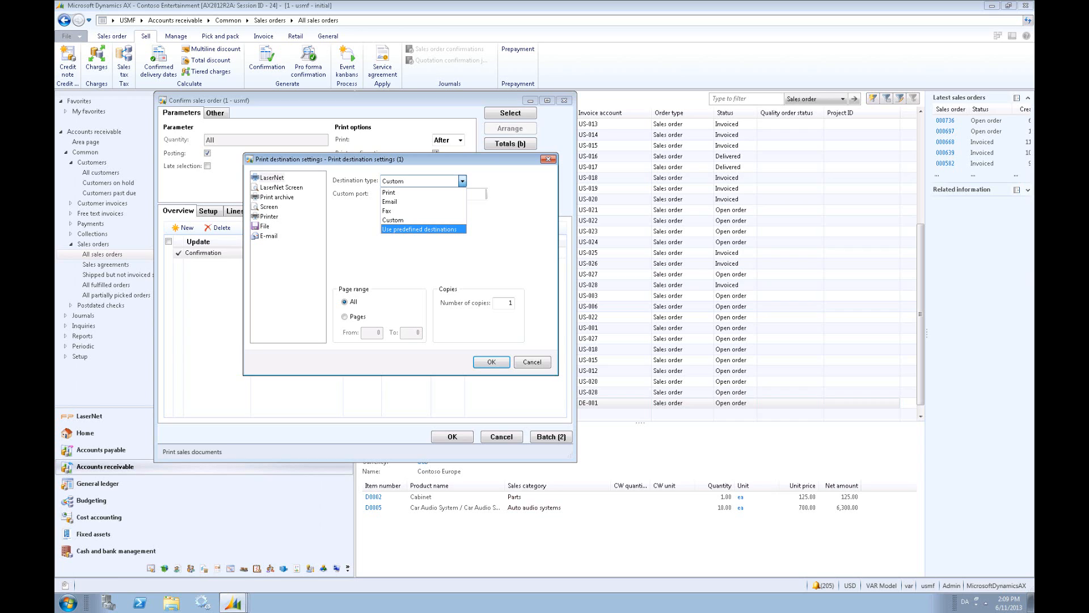
{"action": "left_click", "coordinate": [448, 227]}
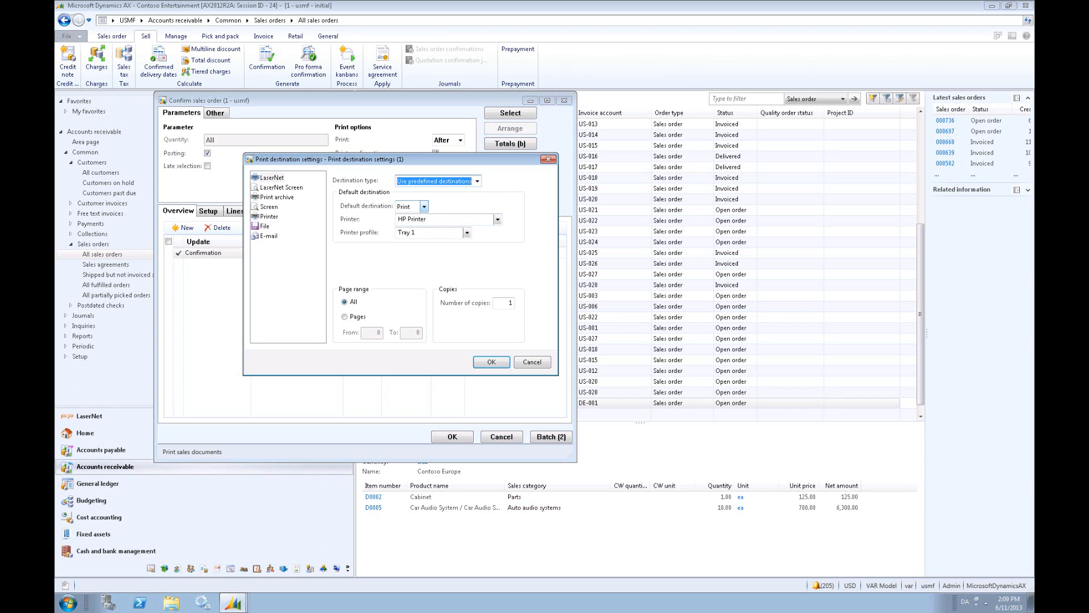
{"action": "left_click", "coordinate": [424, 206]}
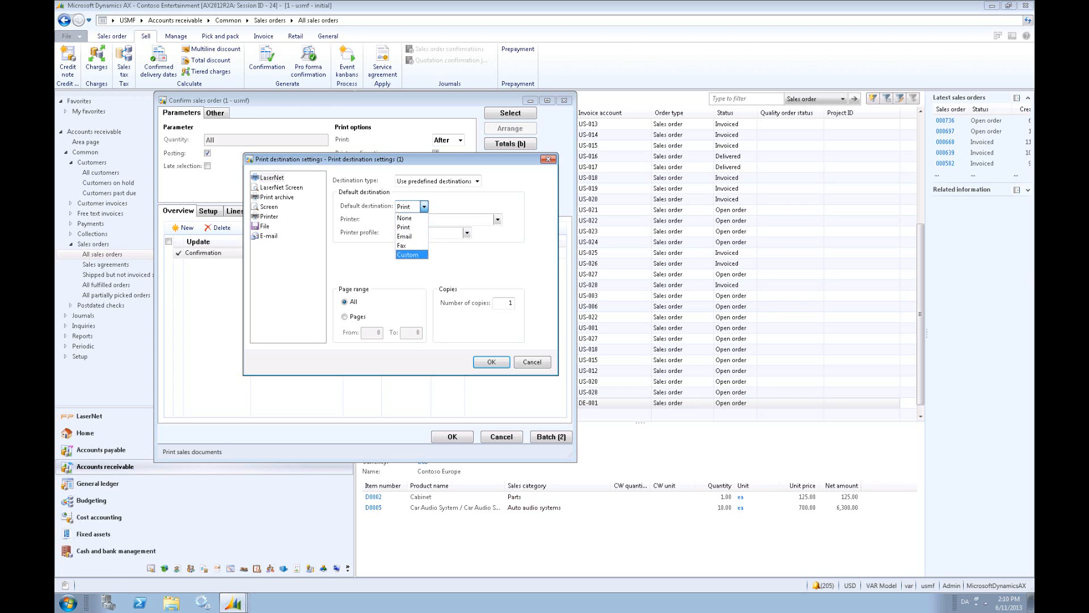
{"action": "left_click", "coordinate": [424, 265]}
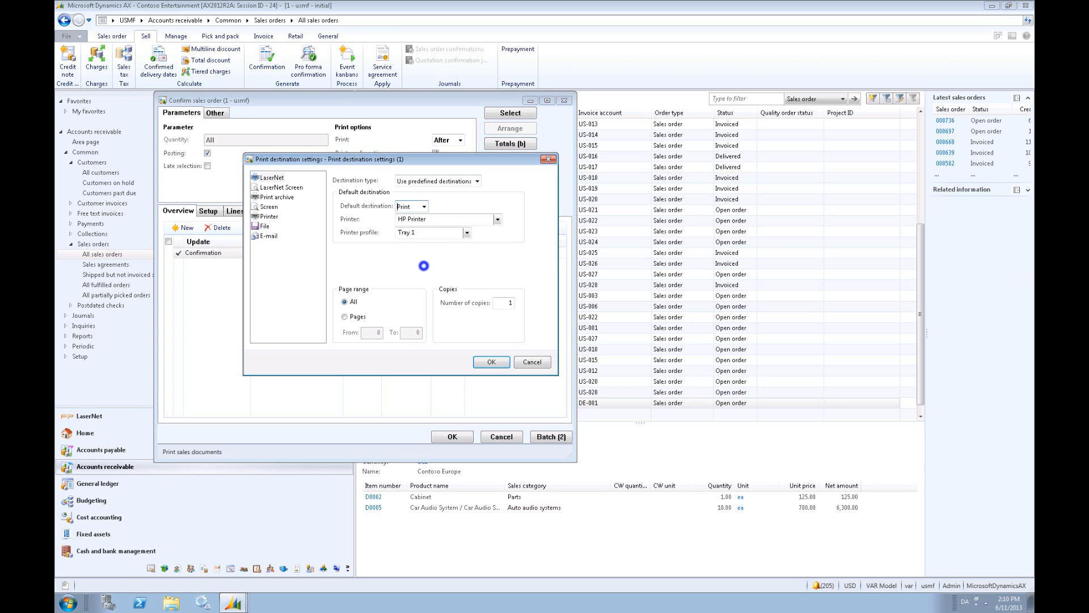
- Set the destination type back to Print, accept the print settings and run the Contoso Europe sales order confirmation
{"action": "left_click", "coordinate": [477, 182]}
{"action": "left_click", "coordinate": [427, 192]}
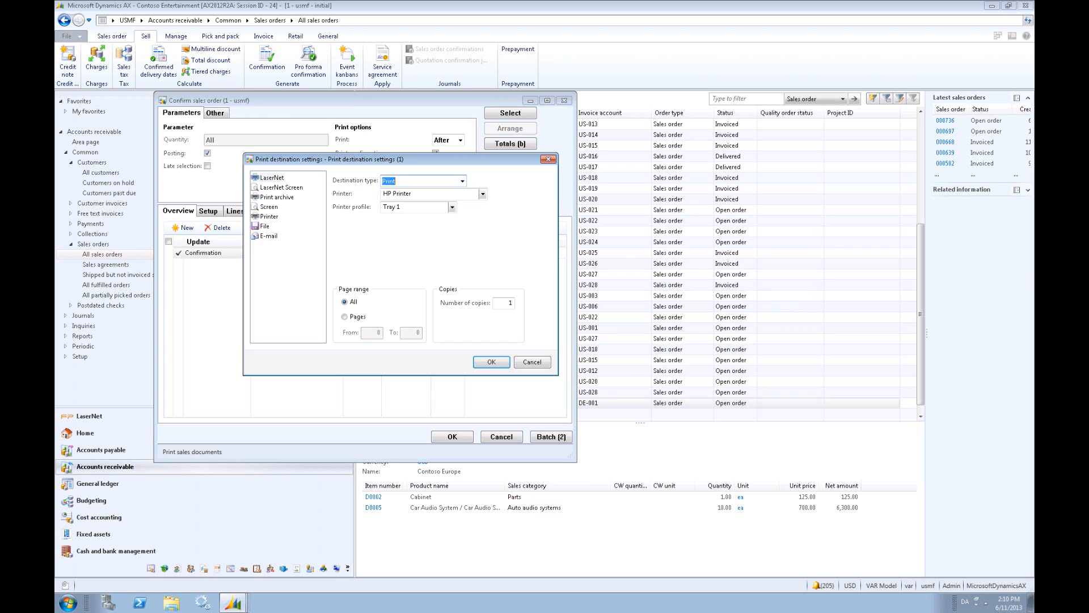
{"action": "left_click", "coordinate": [488, 362]}
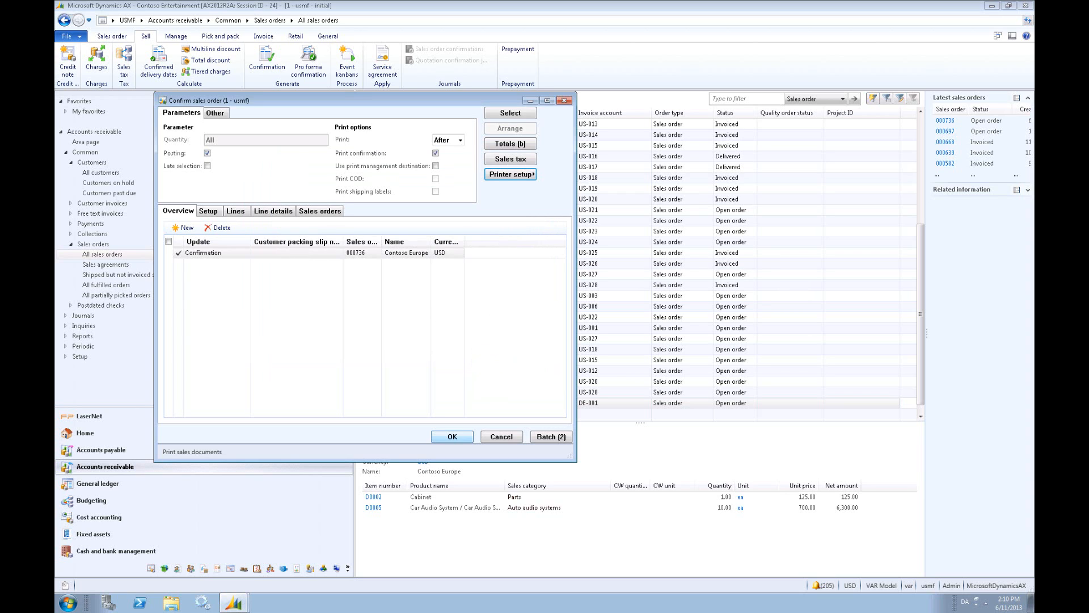
{"action": "left_click", "coordinate": [460, 436]}
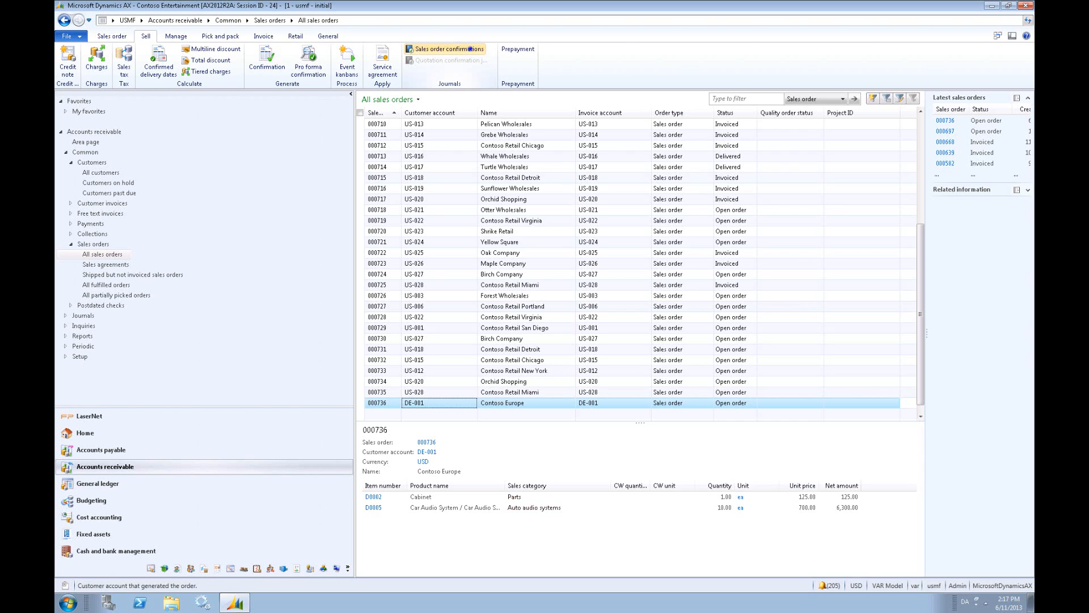
- Open the Contoso Europe order's sales order confirmations and start a LaserNet Resend of the confirmation
{"action": "left_click", "coordinate": [470, 50]}
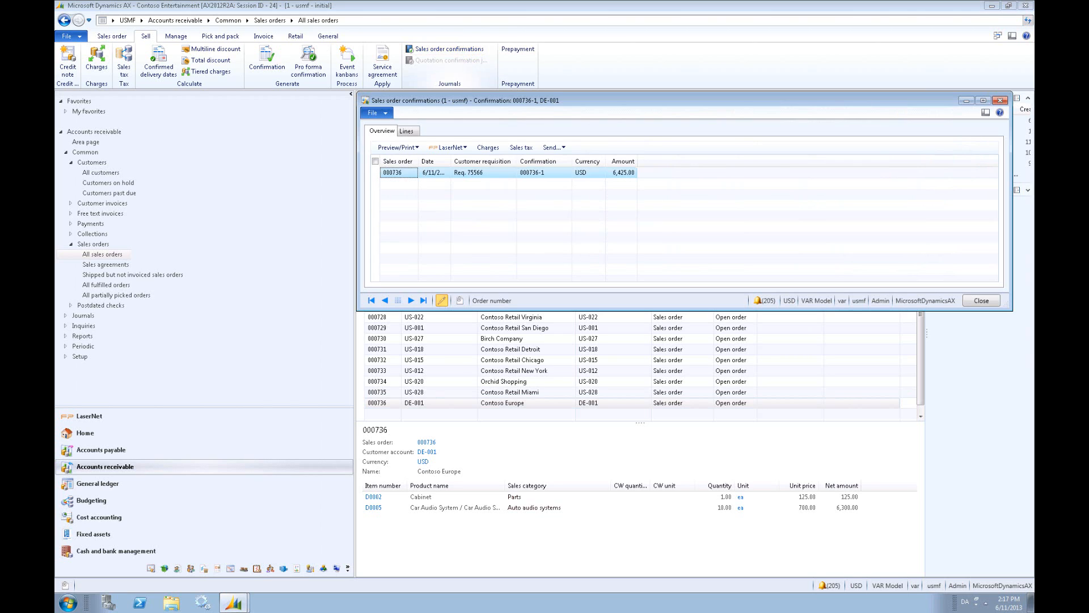
{"action": "left_click", "coordinate": [456, 148]}
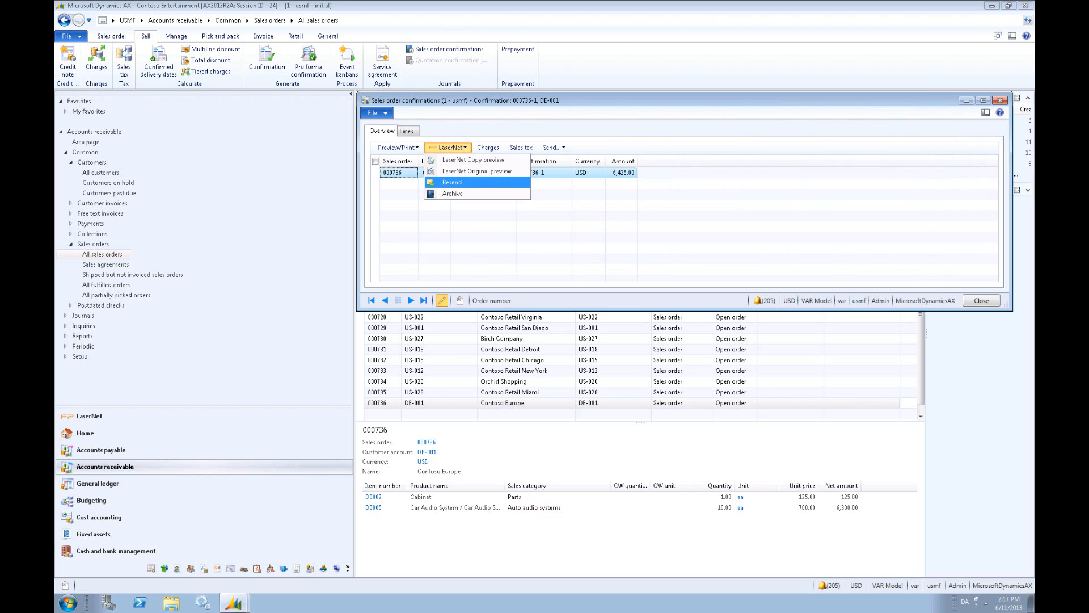
{"action": "left_click", "coordinate": [471, 182]}
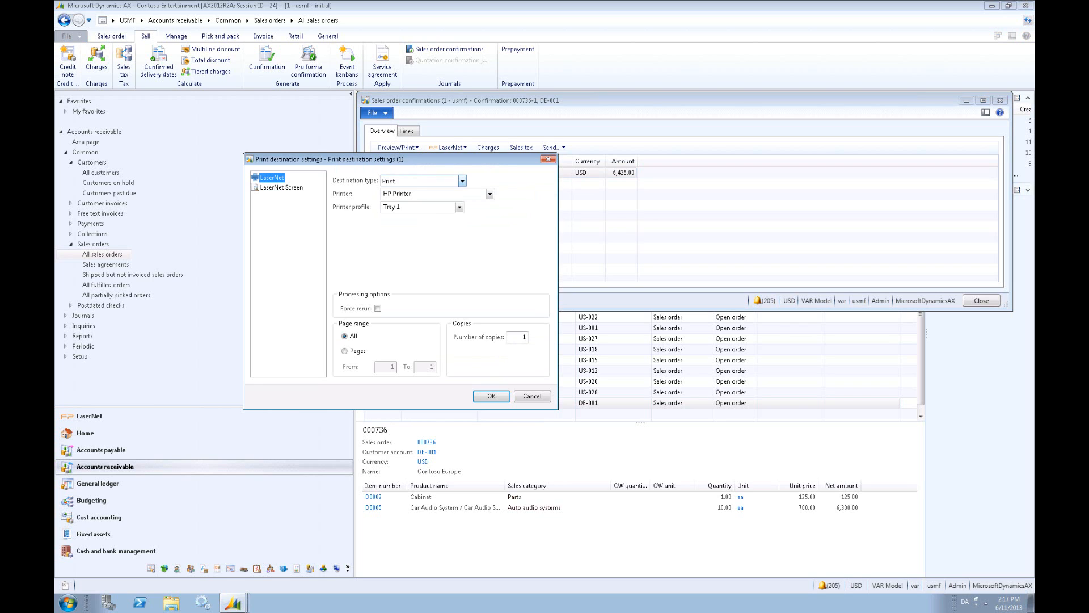
- Review the destination types offered for the resend and set it to Email
{"action": "left_click", "coordinate": [462, 180]}
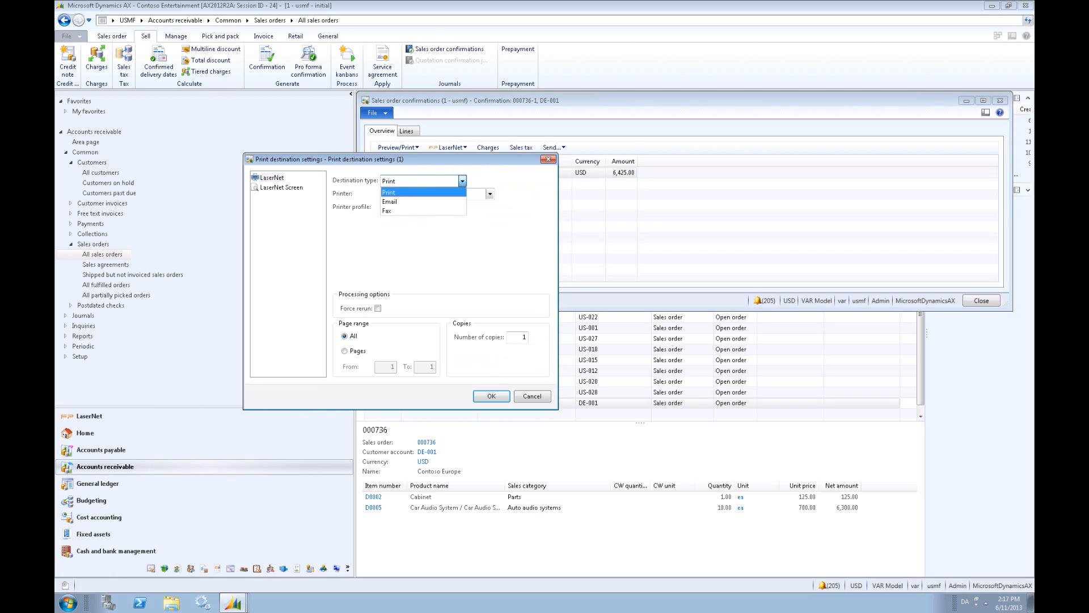
{"action": "key", "text": "Down"}
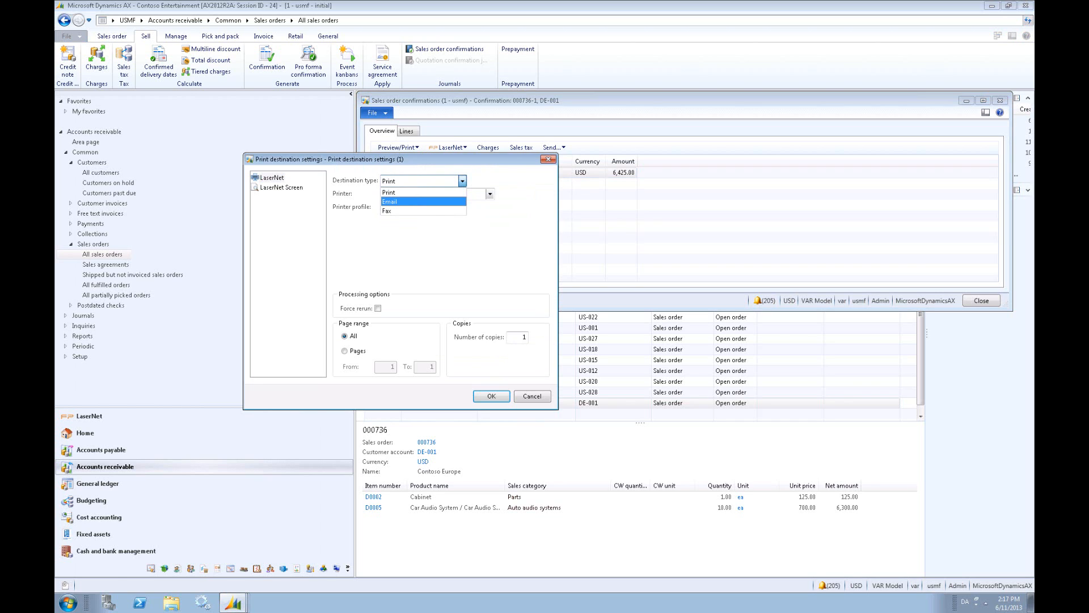
{"action": "key", "text": "Down"}
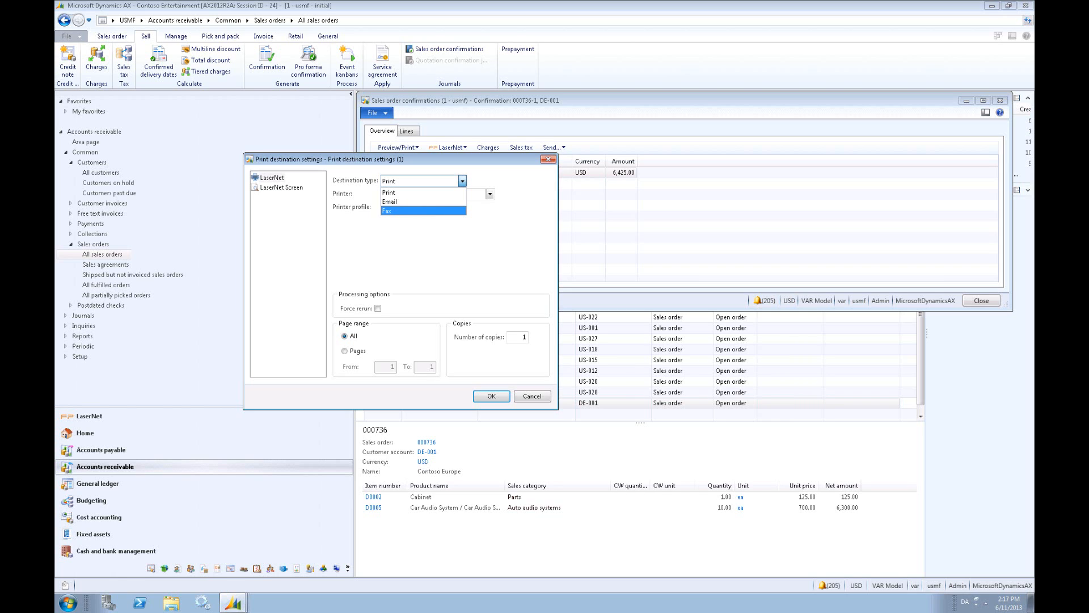
{"action": "key", "text": "Up"}
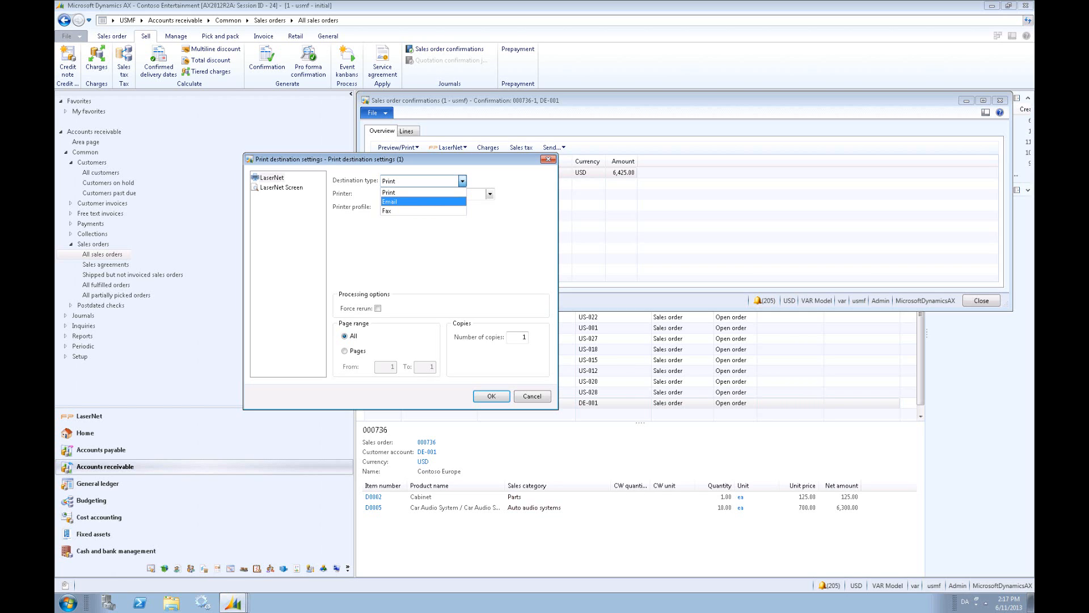
{"action": "key", "text": "Return"}
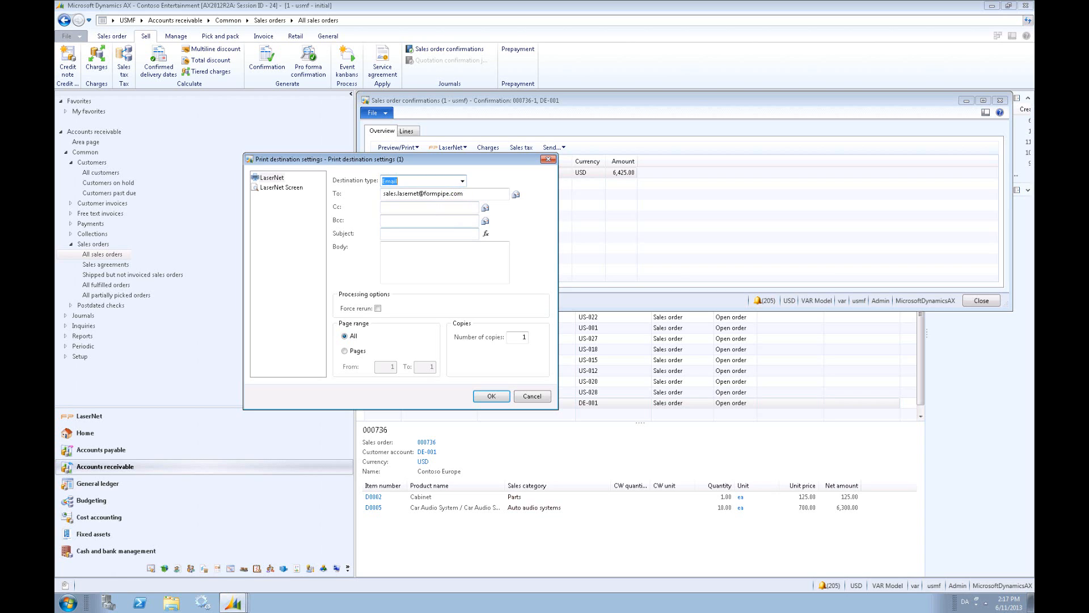
- Enter the subject "As promised" and the body "Dear customer......" for the confirmation email and send the resend
{"action": "left_click", "coordinate": [418, 234]}
{"action": "type", "text": "As promised"}
{"action": "key", "text": "Tab"}
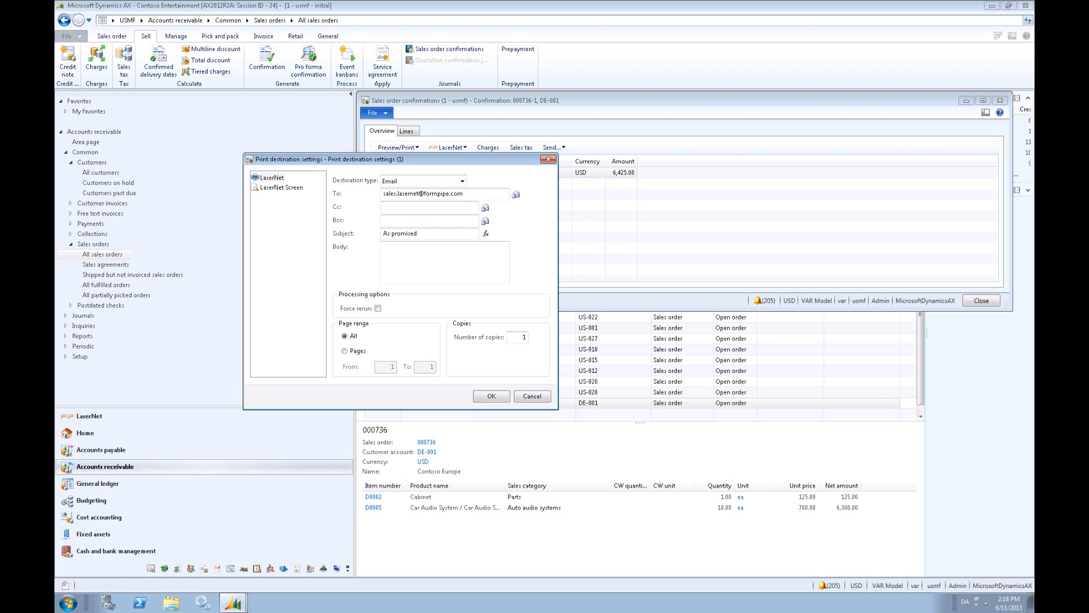
{"action": "key", "text": "Tab"}
{"action": "type", "text": "D"}
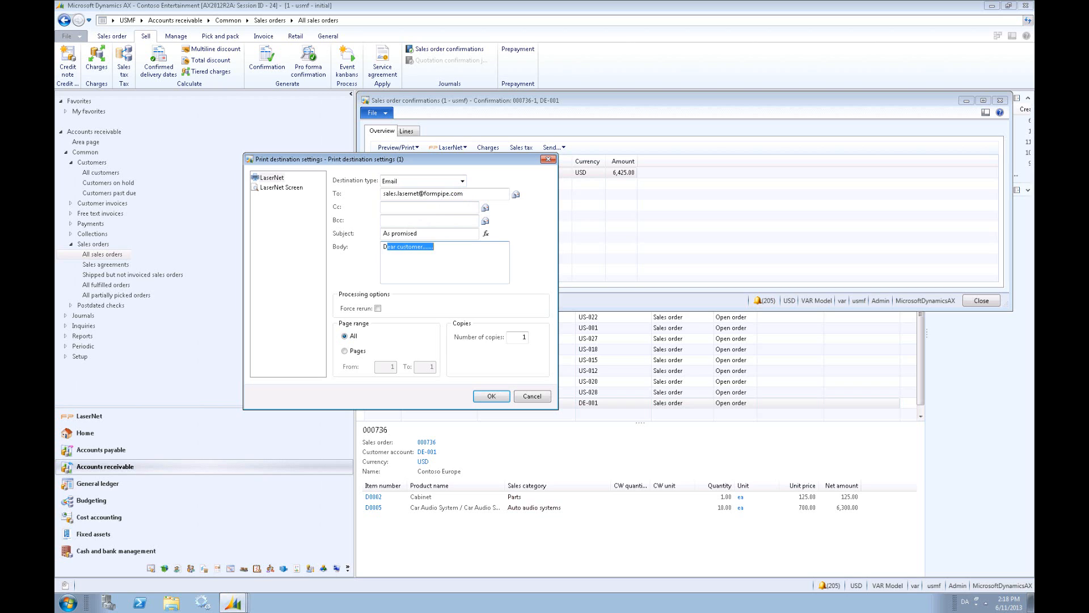
{"action": "key", "text": "Tab"}
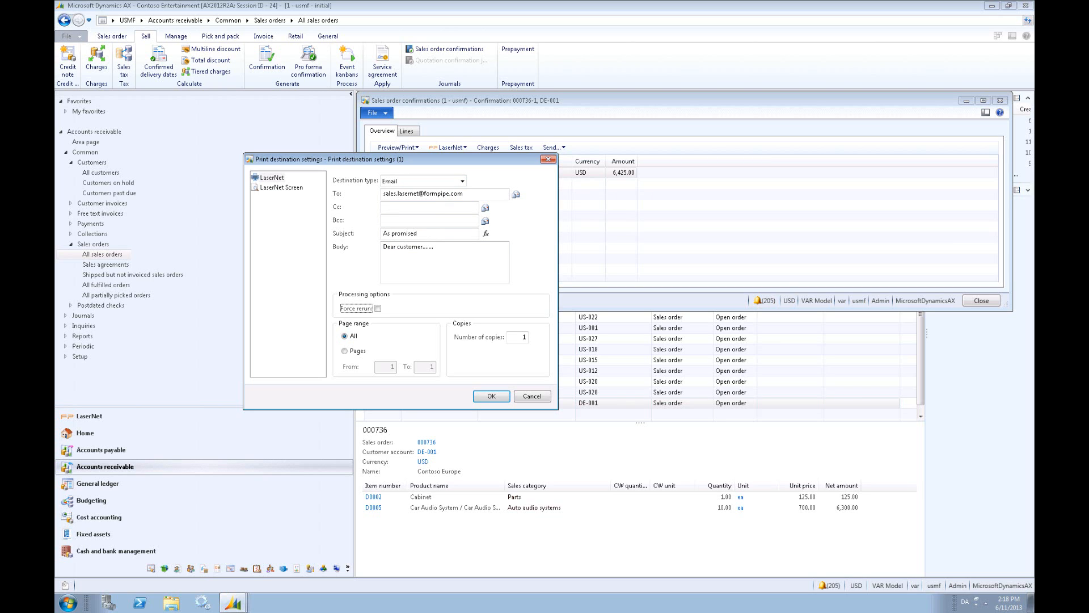
{"action": "left_click", "coordinate": [492, 397]}
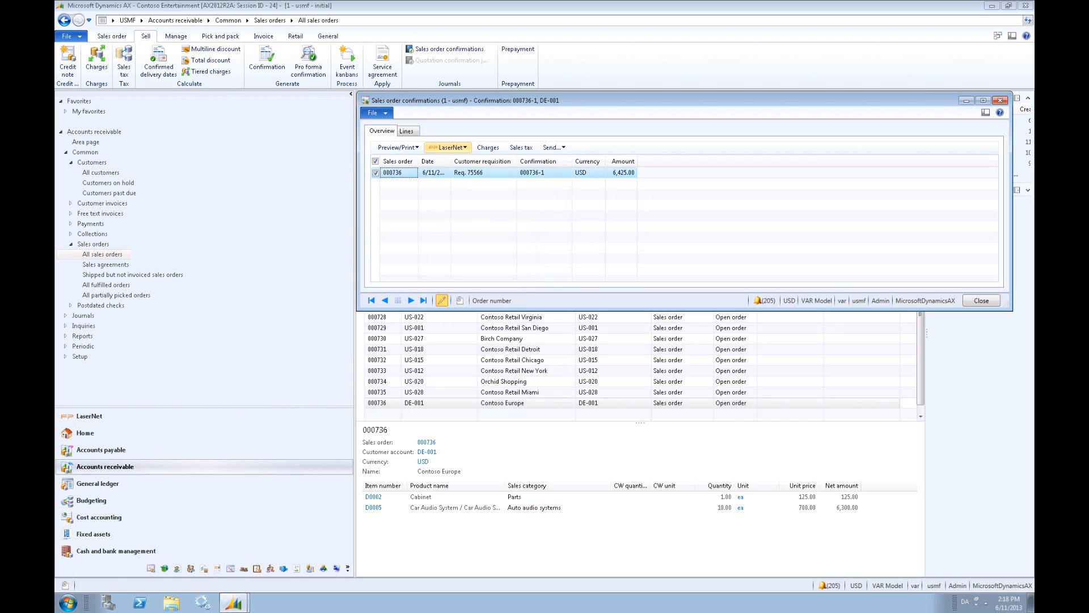
- Resend the Contoso Europe confirmation to LaserNet Screen, view the resulting PDF and close it
{"action": "left_click", "coordinate": [461, 149]}
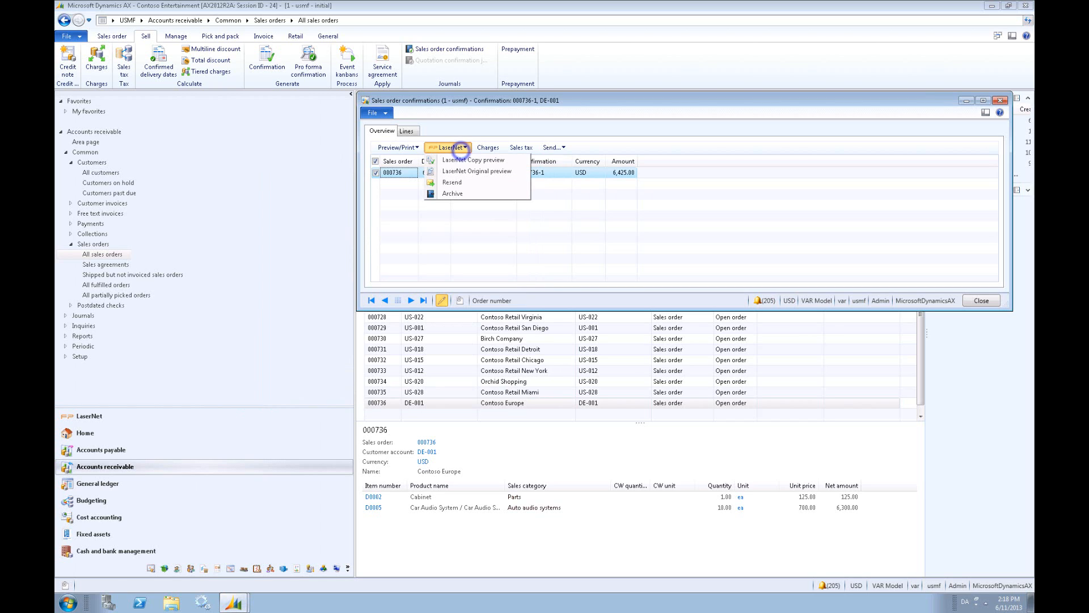
{"action": "left_click", "coordinate": [463, 182]}
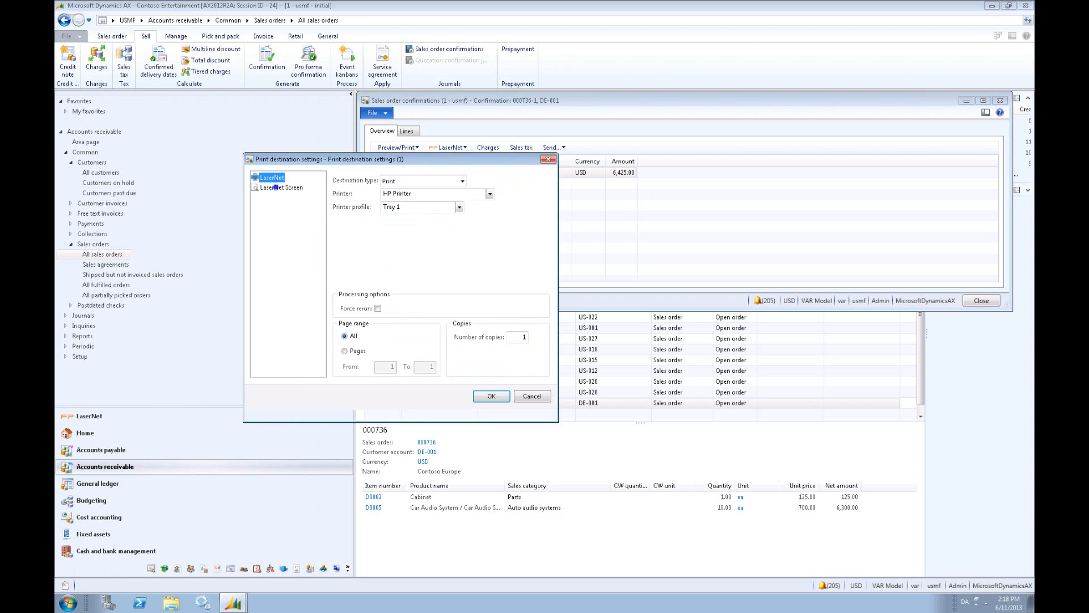
{"action": "left_click", "coordinate": [275, 187]}
{"action": "left_click", "coordinate": [492, 396]}
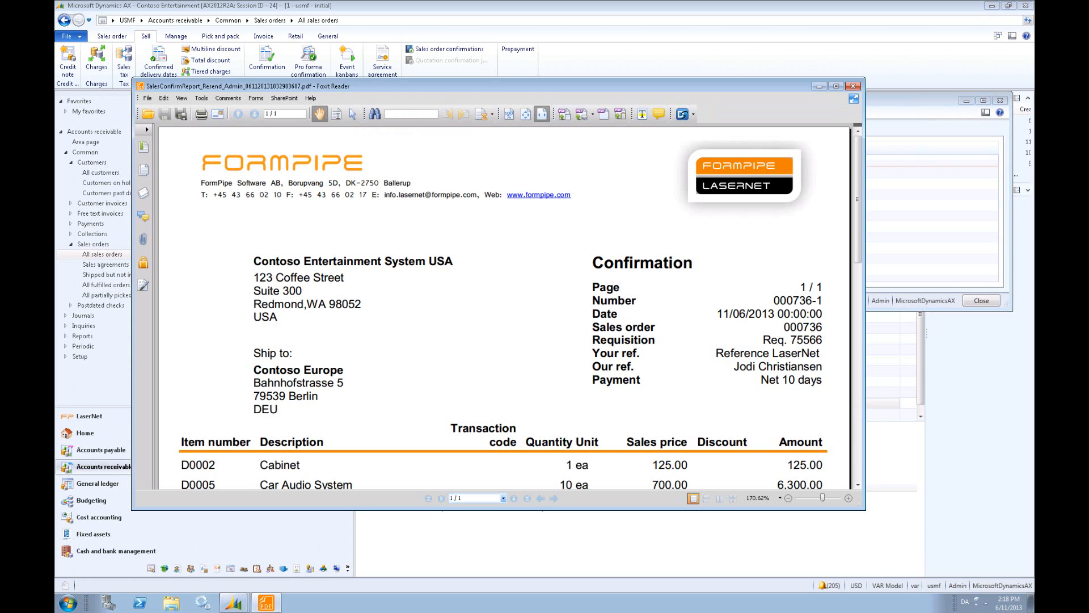
{"action": "left_click", "coordinate": [853, 86]}
- Open the confirmation's LaserNet Archive and examine the print and email log entries, their destination details, preview options and Resend flag
{"action": "left_click", "coordinate": [447, 147]}
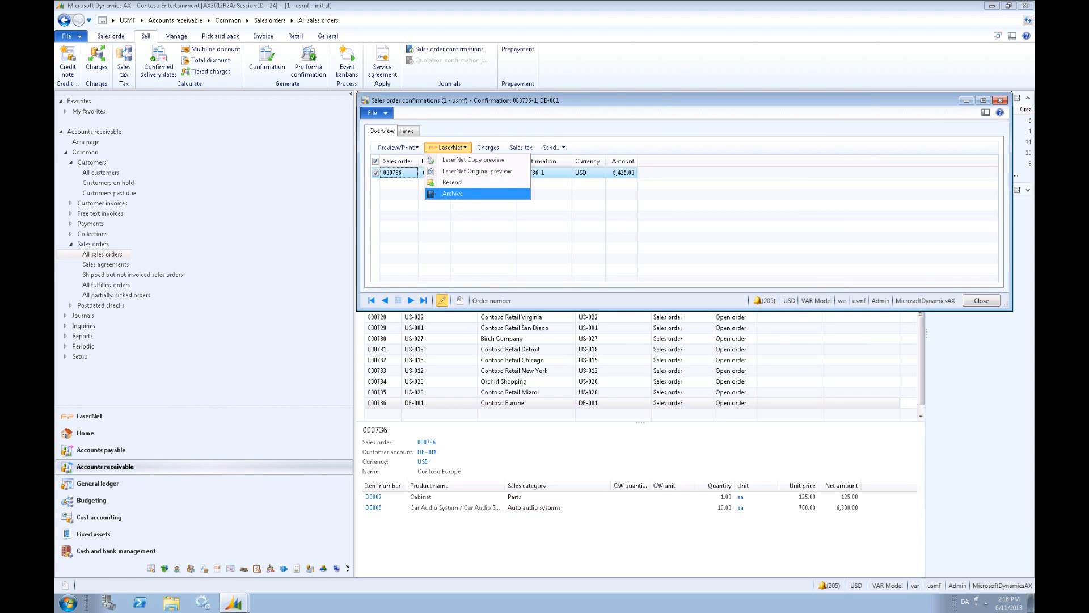
{"action": "left_click", "coordinate": [452, 193]}
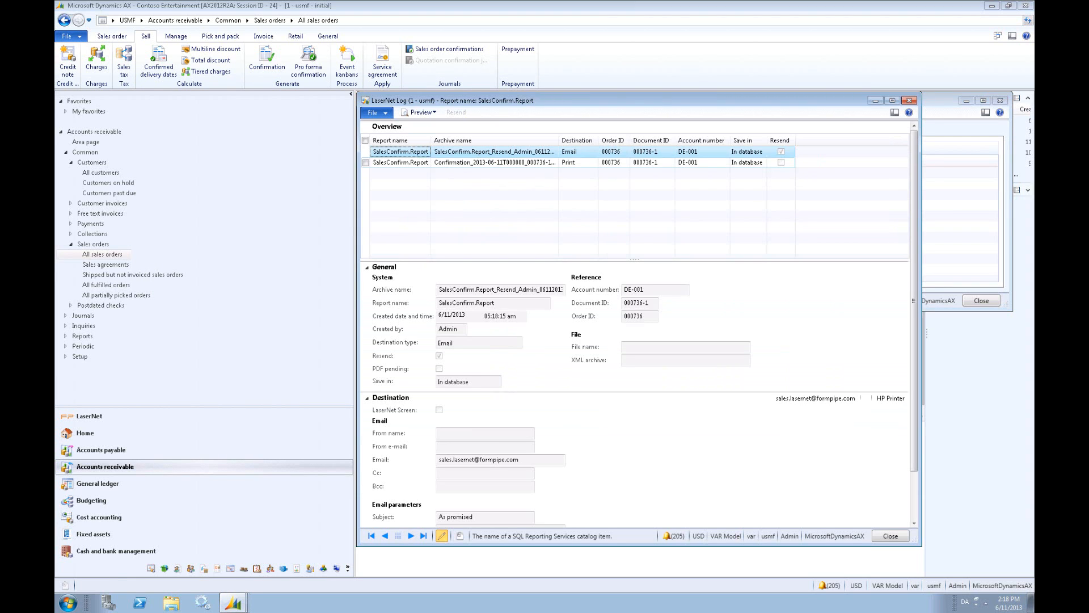
{"action": "left_click", "coordinate": [492, 162]}
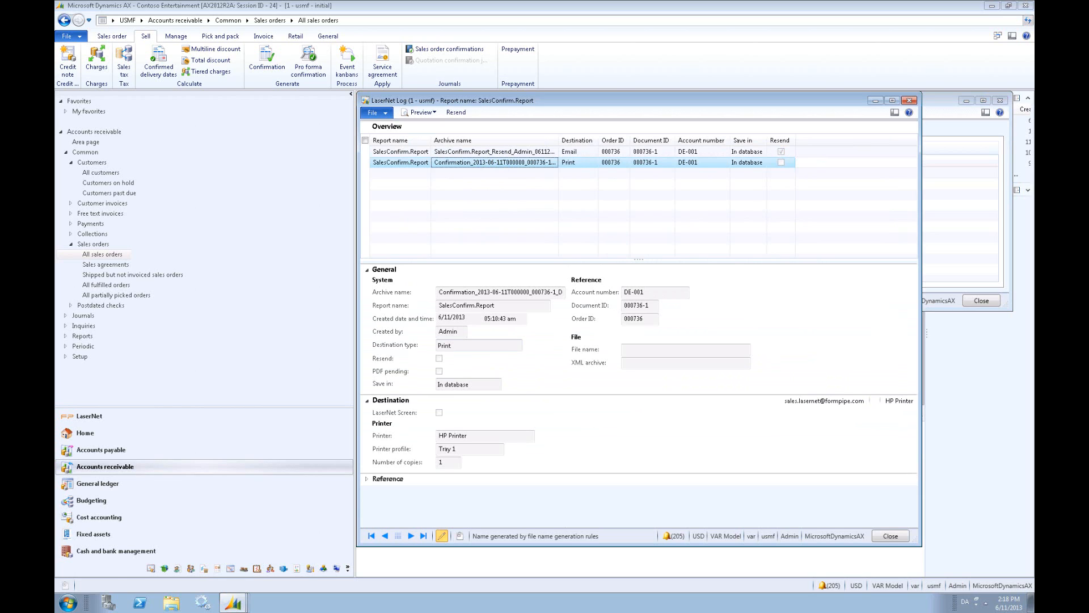
{"action": "left_click", "coordinate": [486, 434]}
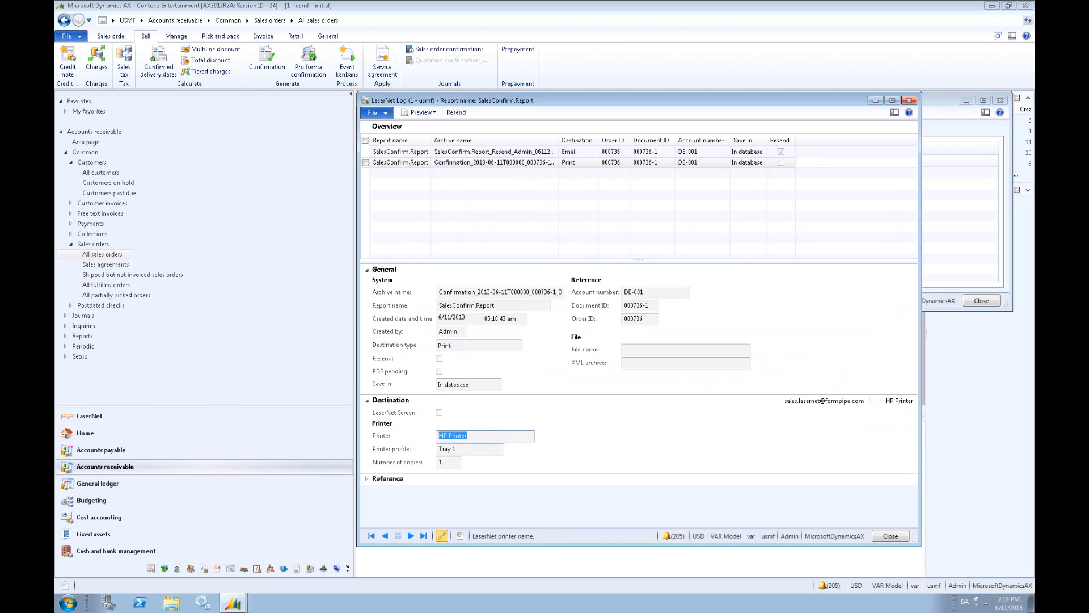
{"action": "left_click", "coordinate": [423, 112]}
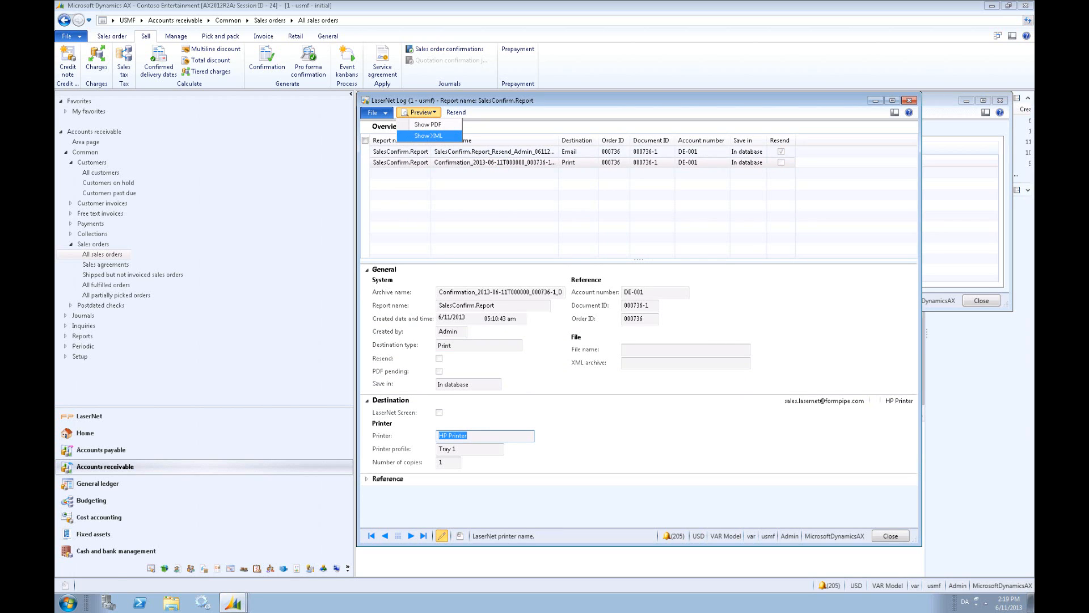
{"action": "left_click", "coordinate": [488, 152]}
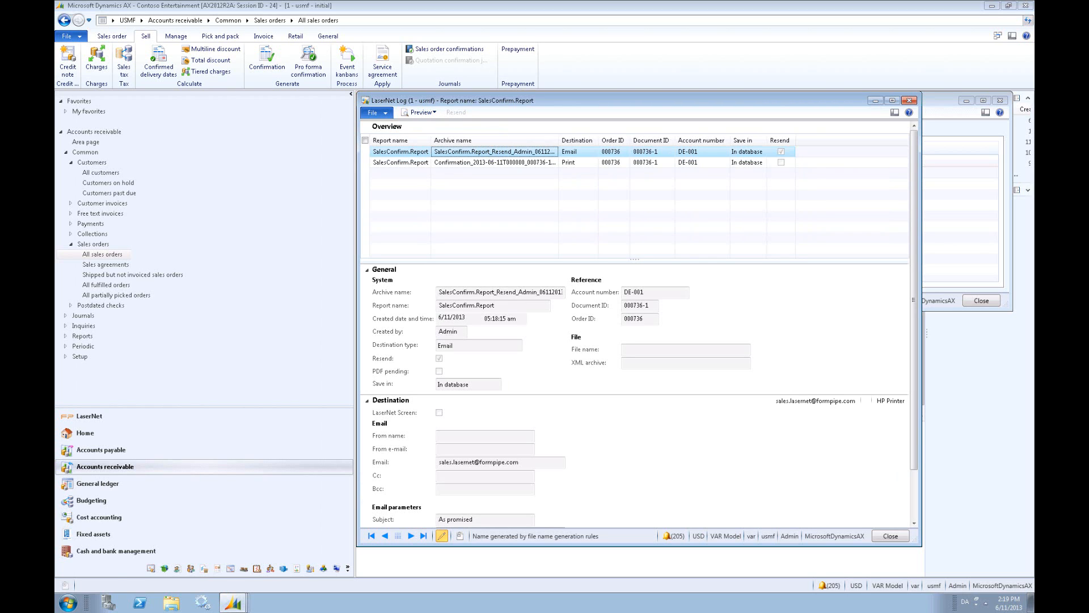
{"action": "left_click", "coordinate": [783, 151]}
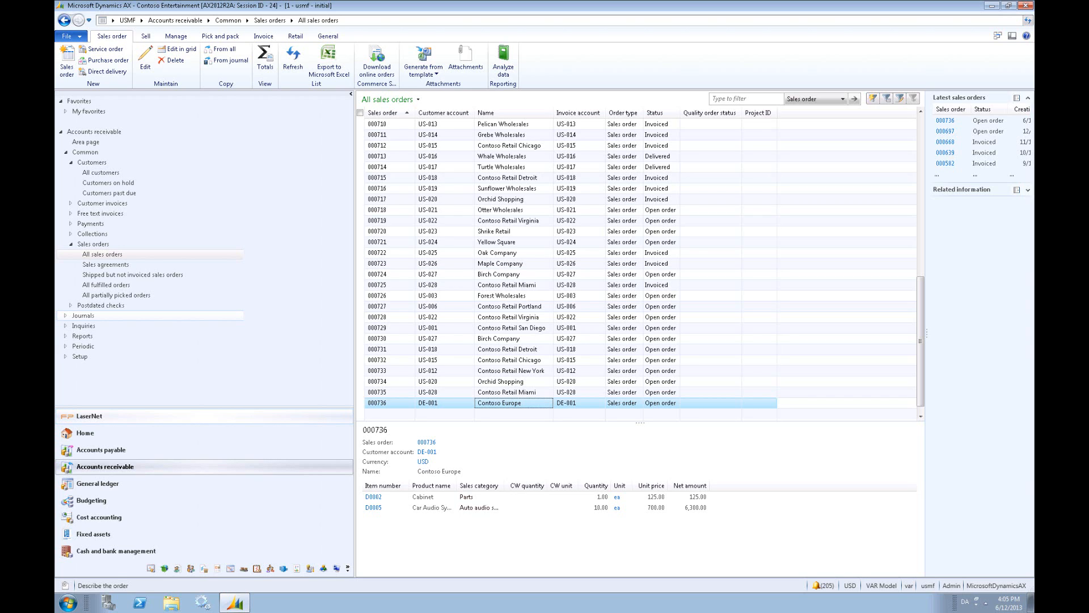
- Attach the file T&C_UK from the TermsAndCondition folder to the Contoso Europe sales order
{"action": "left_click", "coordinate": [465, 60]}
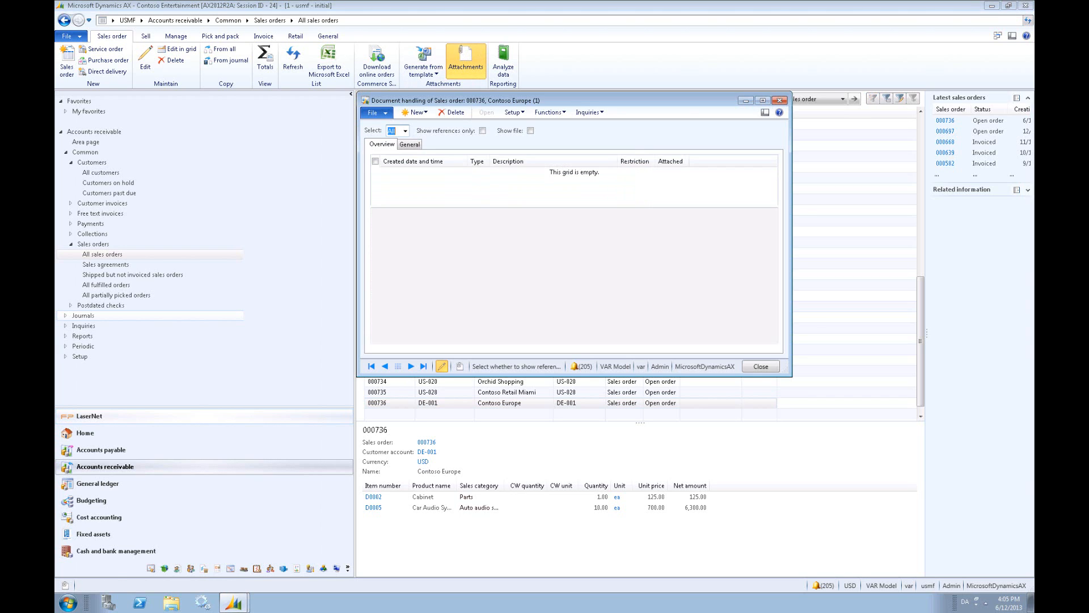
{"action": "left_click", "coordinate": [426, 113]}
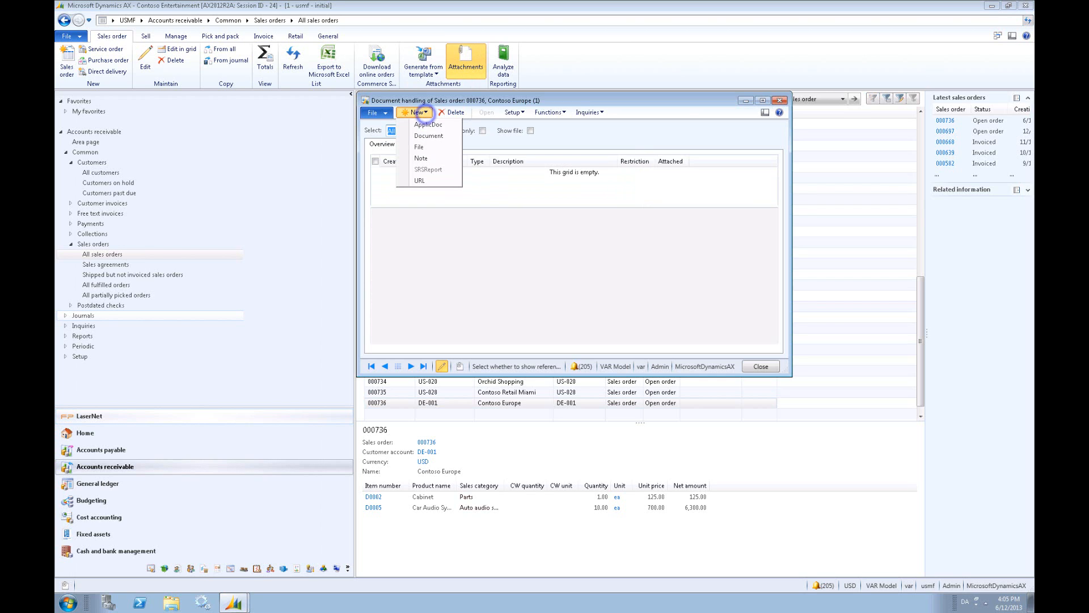
{"action": "left_click", "coordinate": [422, 146]}
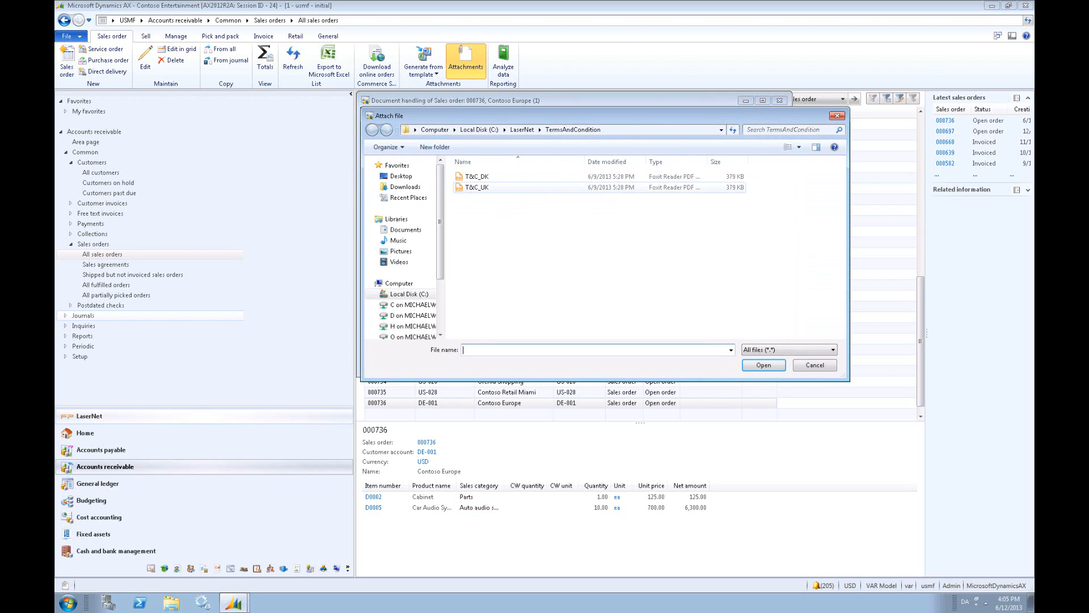
{"action": "left_click", "coordinate": [473, 187]}
{"action": "left_click", "coordinate": [763, 365]}
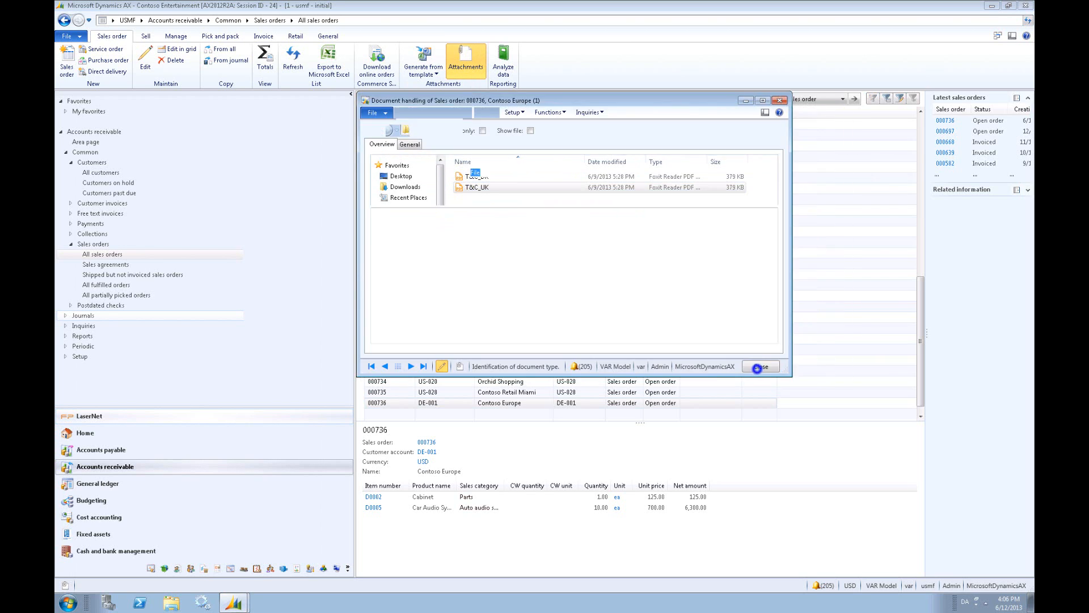
- Change the restriction of the T&C_UK attachment, check its general file details and close the document handling
{"action": "left_click", "coordinate": [635, 172]}
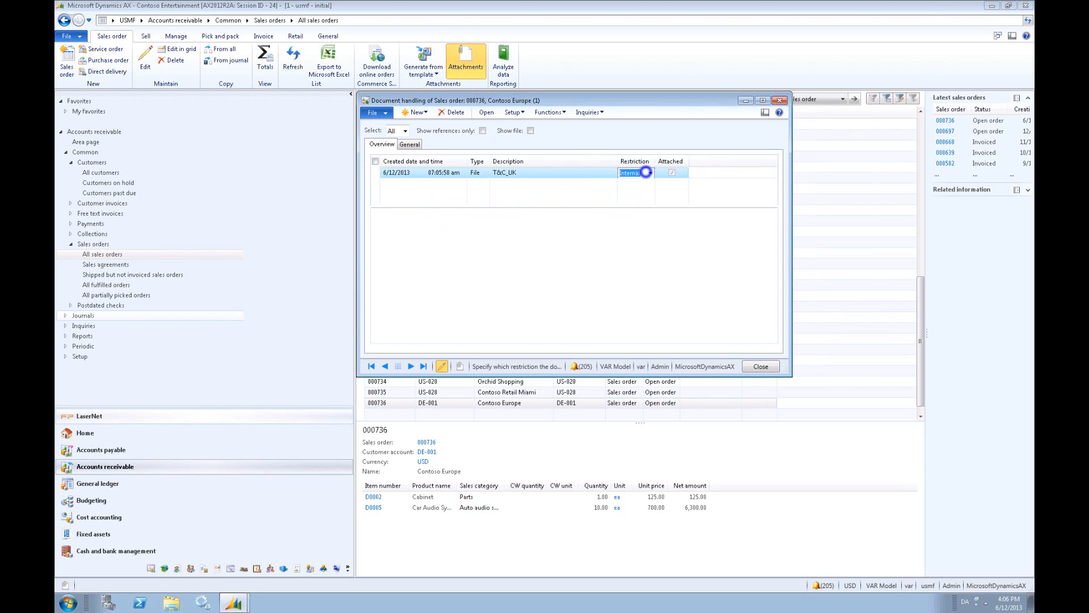
{"action": "left_click", "coordinate": [650, 173]}
{"action": "left_click", "coordinate": [635, 193]}
{"action": "left_click", "coordinate": [410, 145]}
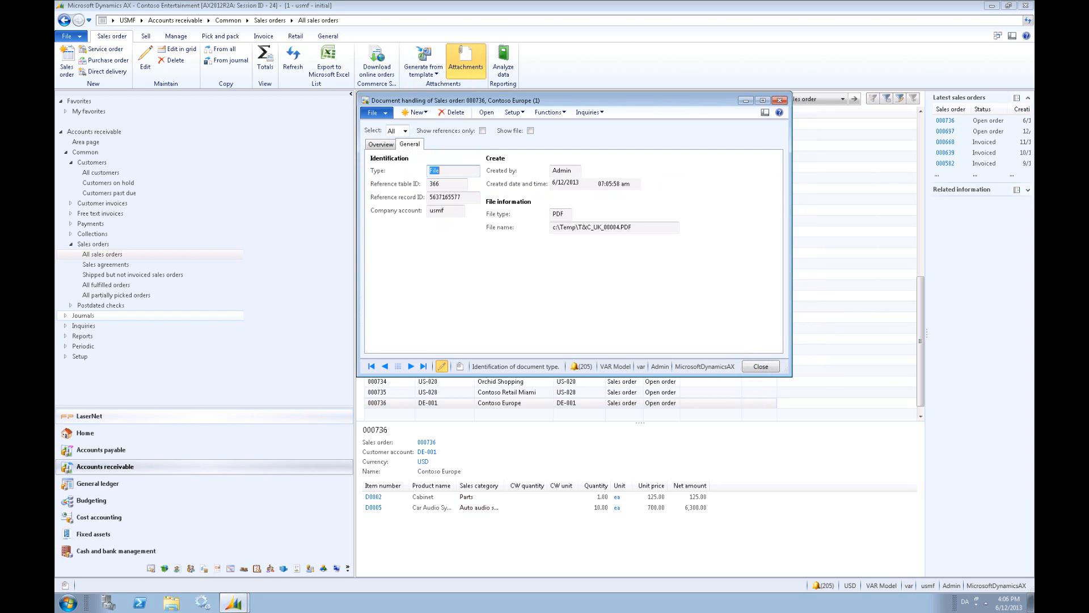
{"action": "left_click", "coordinate": [760, 366]}
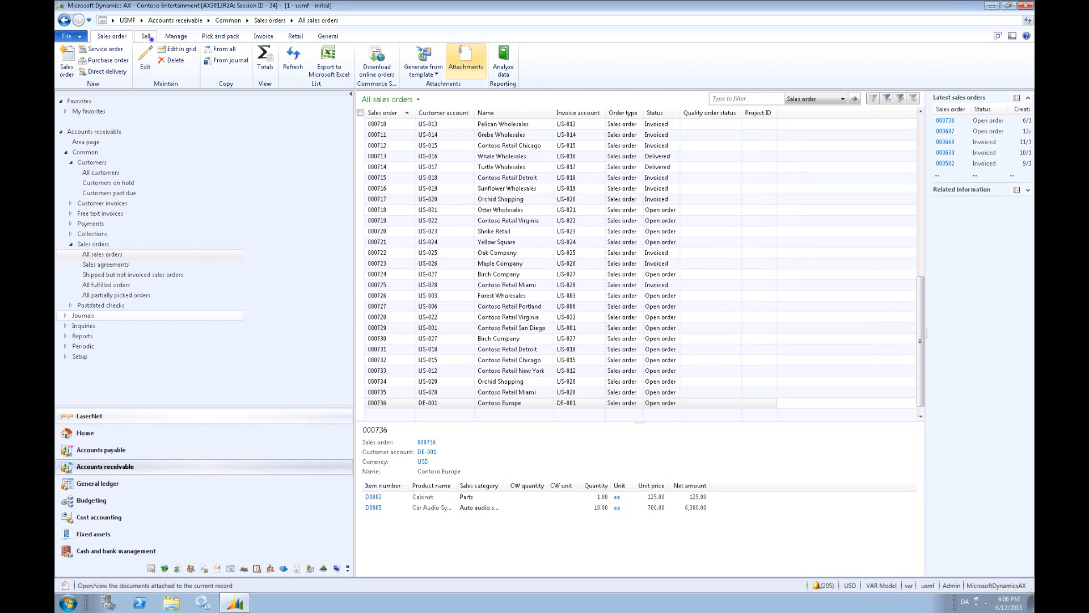
- Run the Contoso Europe sales order confirmation through LaserNet email with the subject "As promised" and a body message
{"action": "left_click", "coordinate": [147, 37]}
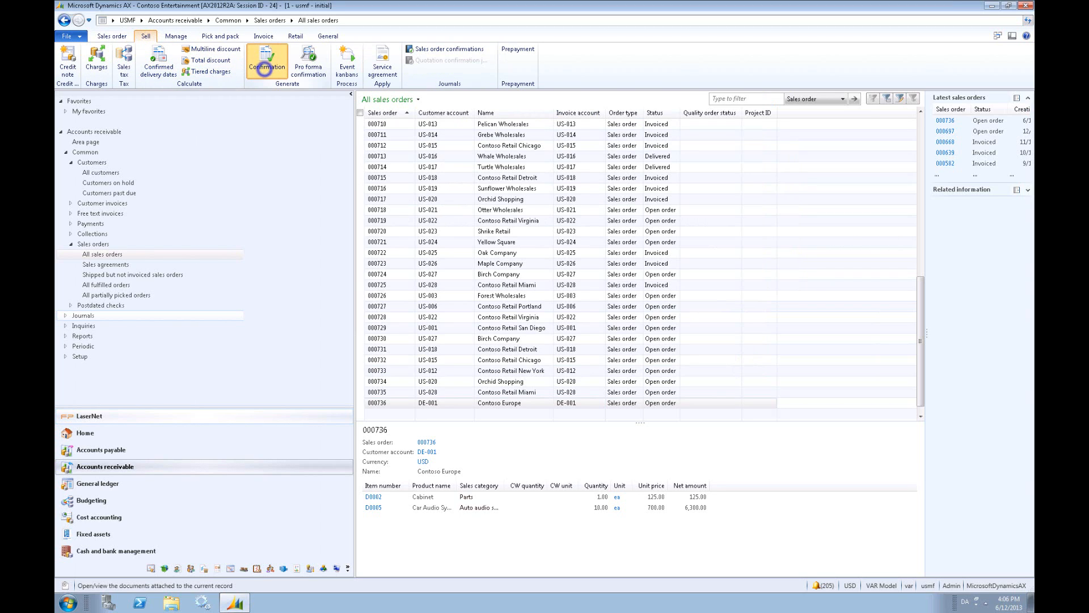
{"action": "left_click", "coordinate": [265, 62]}
{"action": "left_click", "coordinate": [510, 174]}
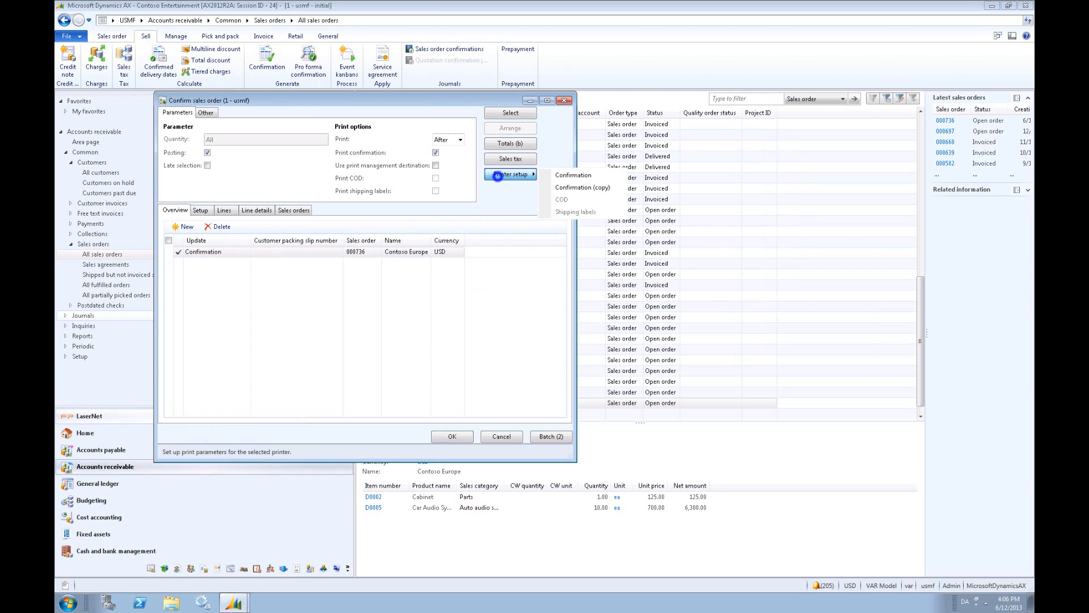
{"action": "left_click", "coordinate": [567, 176]}
{"action": "key", "text": "Tab"}
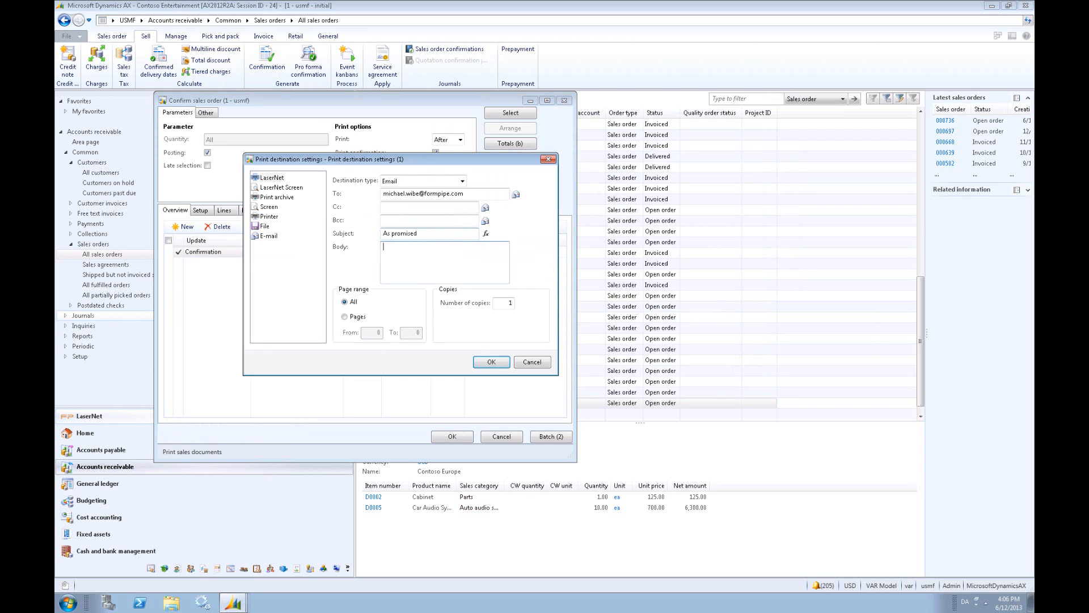
{"action": "type", "text": "Dear customer......"}
{"action": "left_click", "coordinate": [486, 362]}
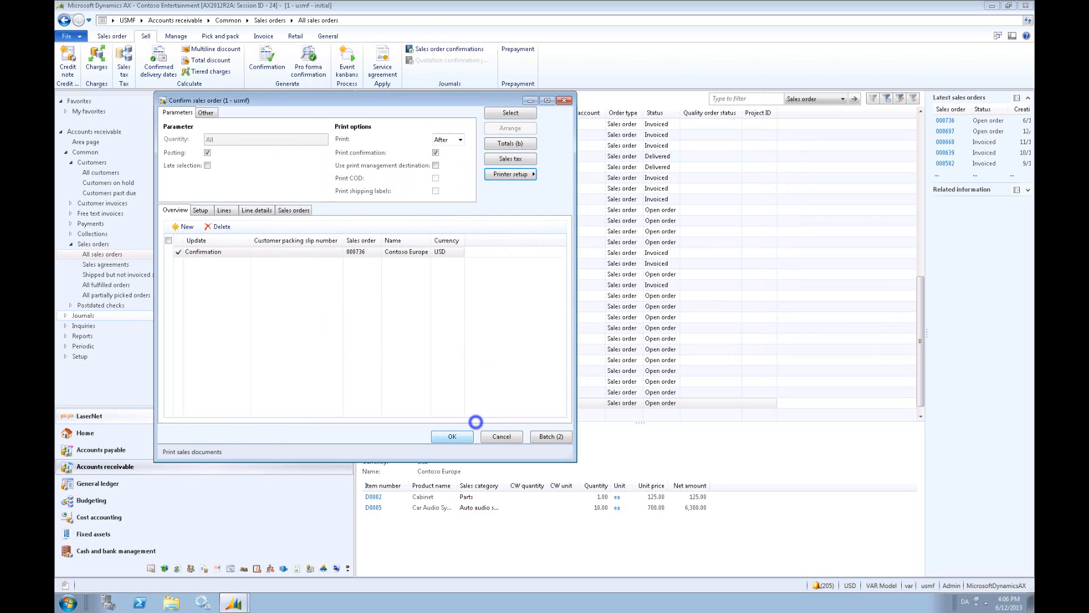
{"action": "left_click", "coordinate": [453, 437]}
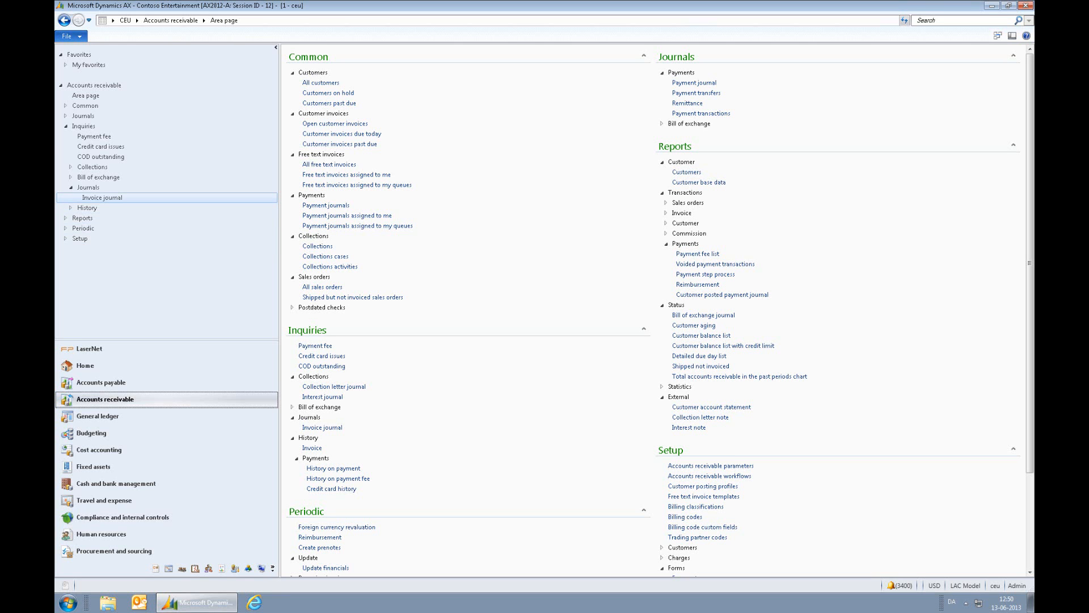
- Open the Accounts receivable Invoice journal and select the first five invoices of account 1101
{"action": "left_click", "coordinate": [111, 197]}
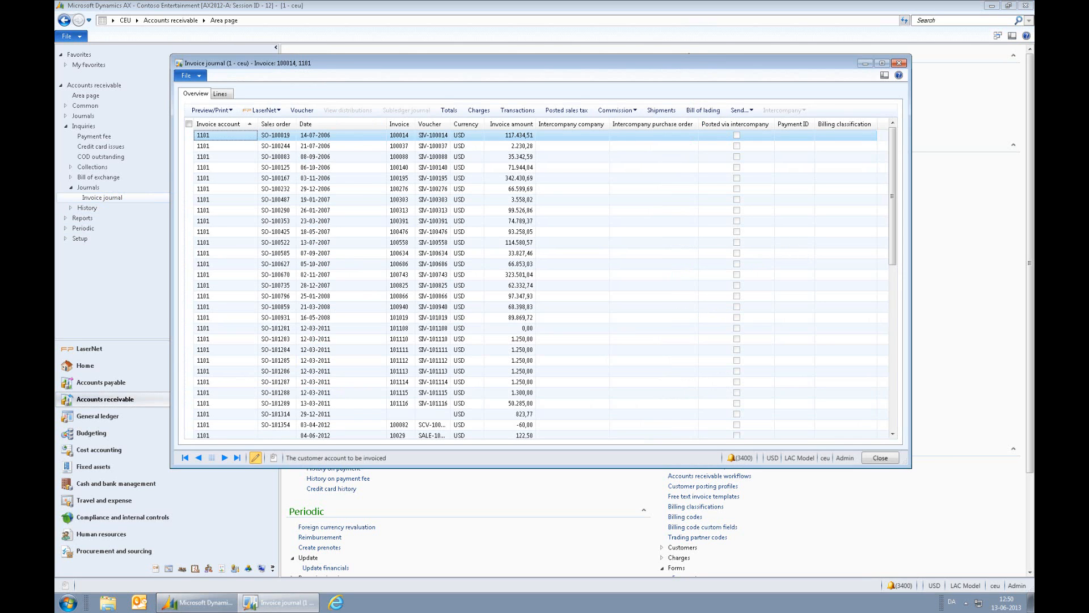
{"action": "left_click", "coordinate": [230, 135]}
{"action": "left_click", "coordinate": [230, 146], "text": "ctrl"}
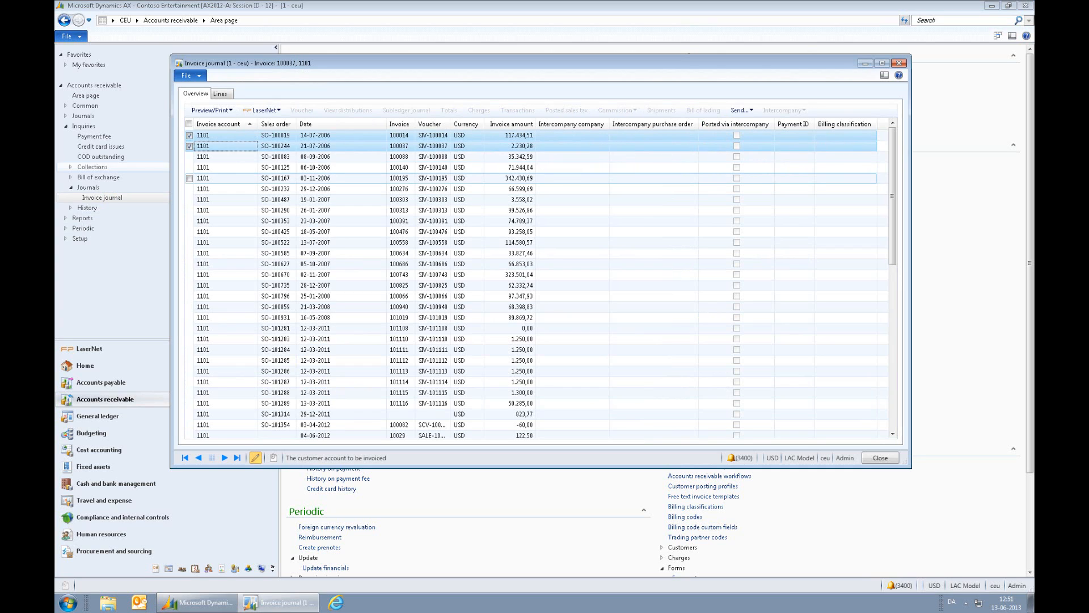
{"action": "left_click", "coordinate": [226, 178], "text": "shift"}
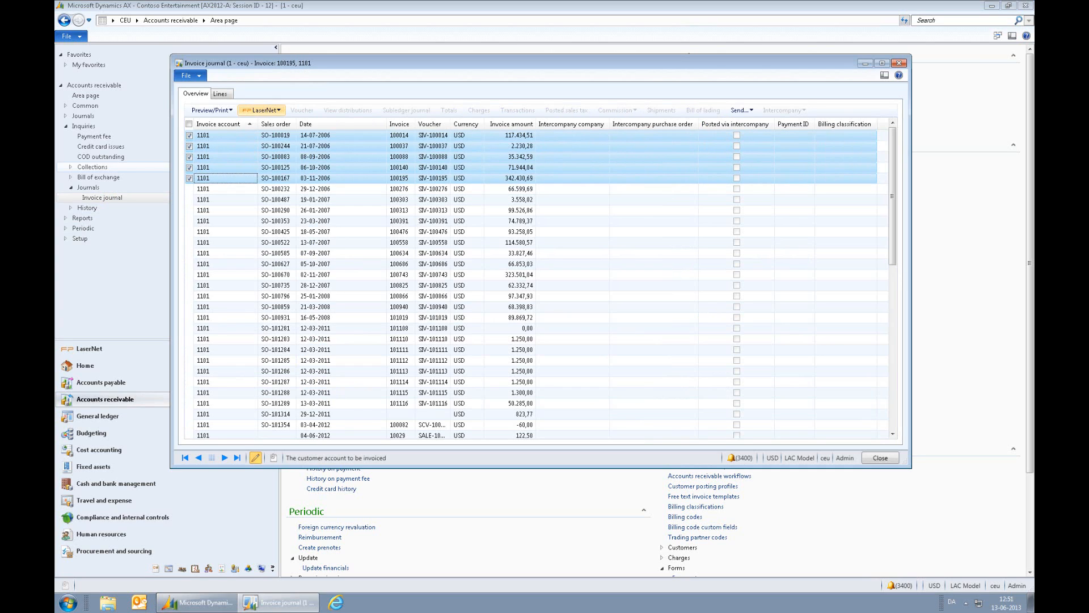
- Resend the selected invoices through LaserNet by Email, subject "As promised", body "Dear customer, Attached is the 5 invoices that you requested on the phone."
{"action": "left_click", "coordinate": [278, 110]}
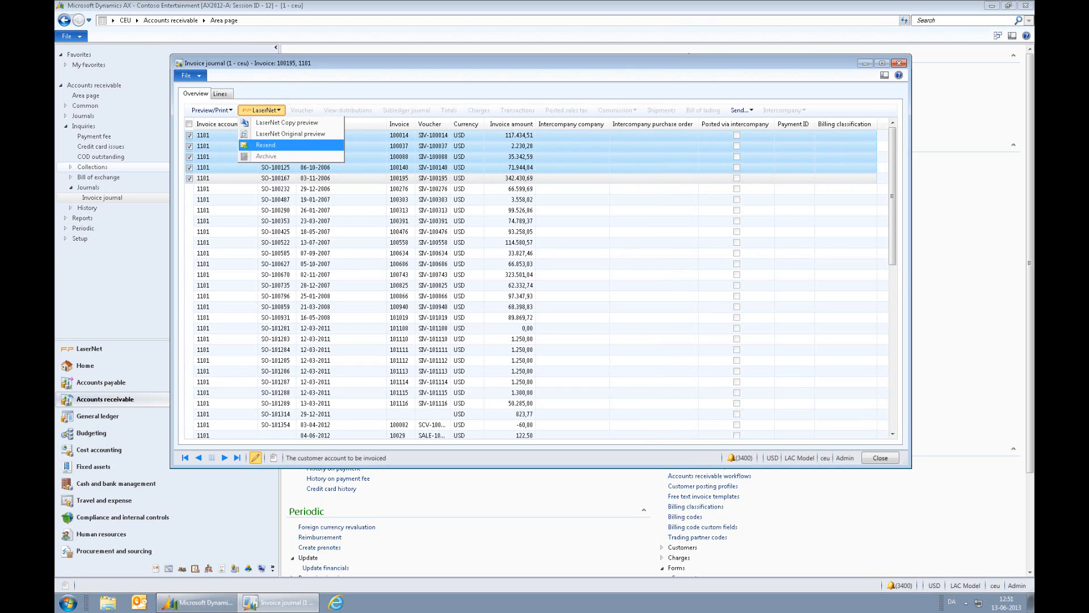
{"action": "left_click", "coordinate": [271, 145]}
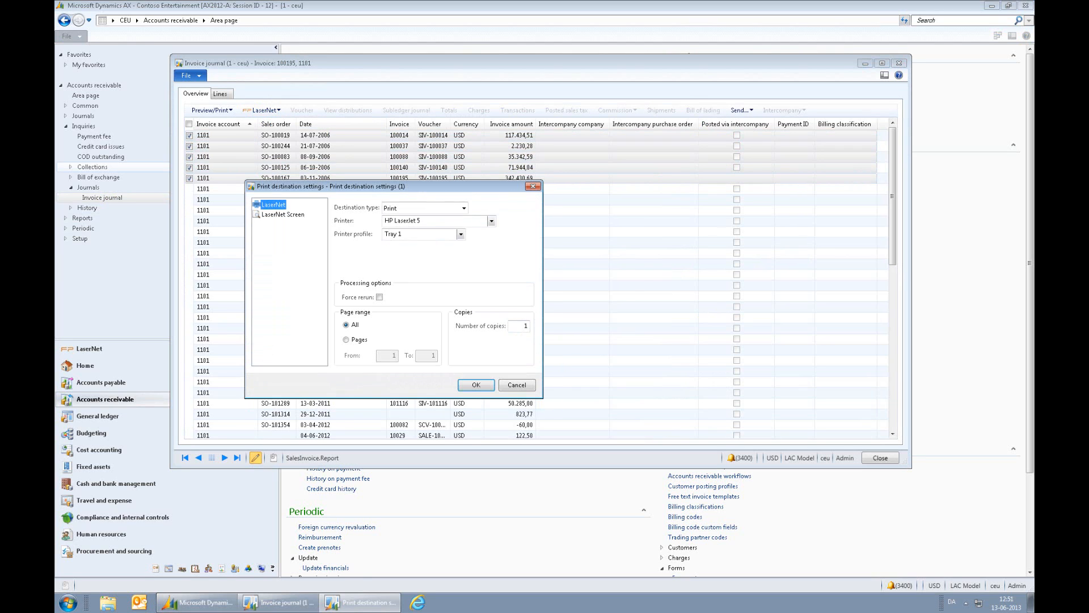
{"action": "left_click", "coordinate": [465, 208]}
{"action": "left_click", "coordinate": [459, 228]}
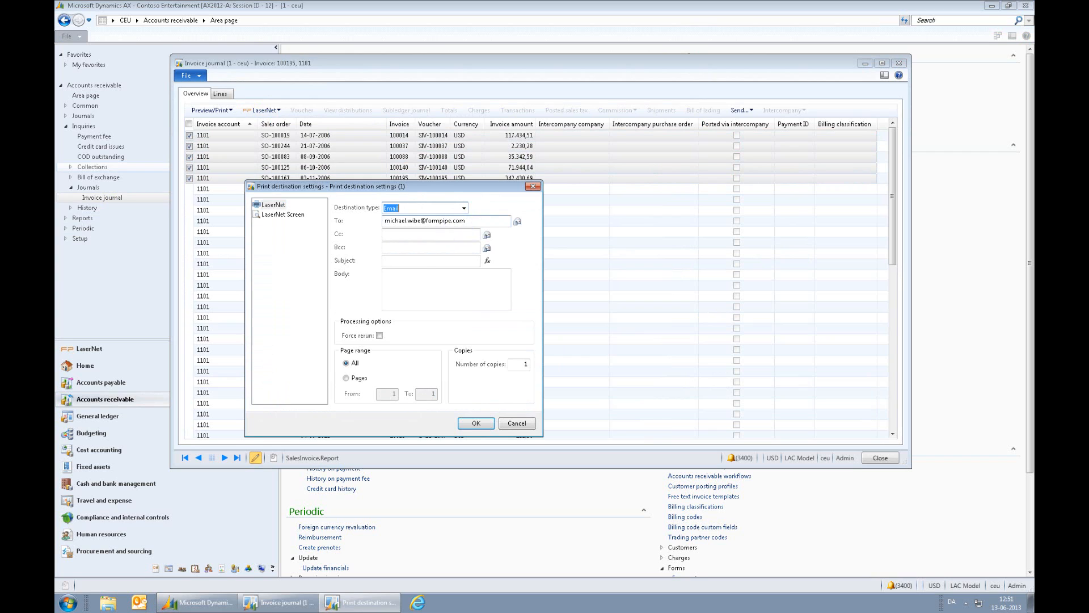
{"action": "left_click", "coordinate": [506, 273]}
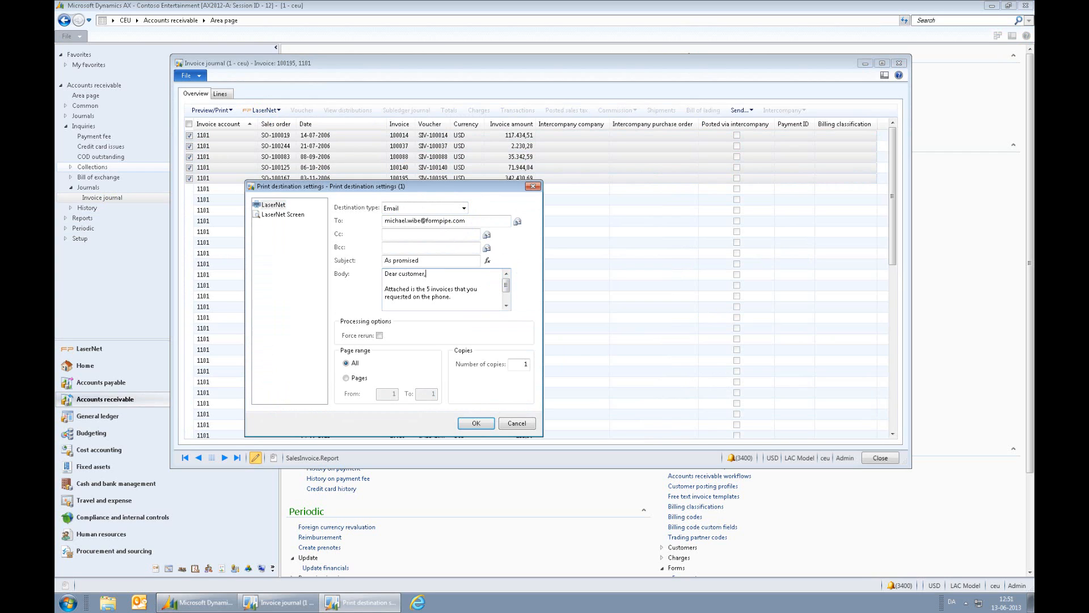
{"action": "left_click", "coordinate": [471, 422]}
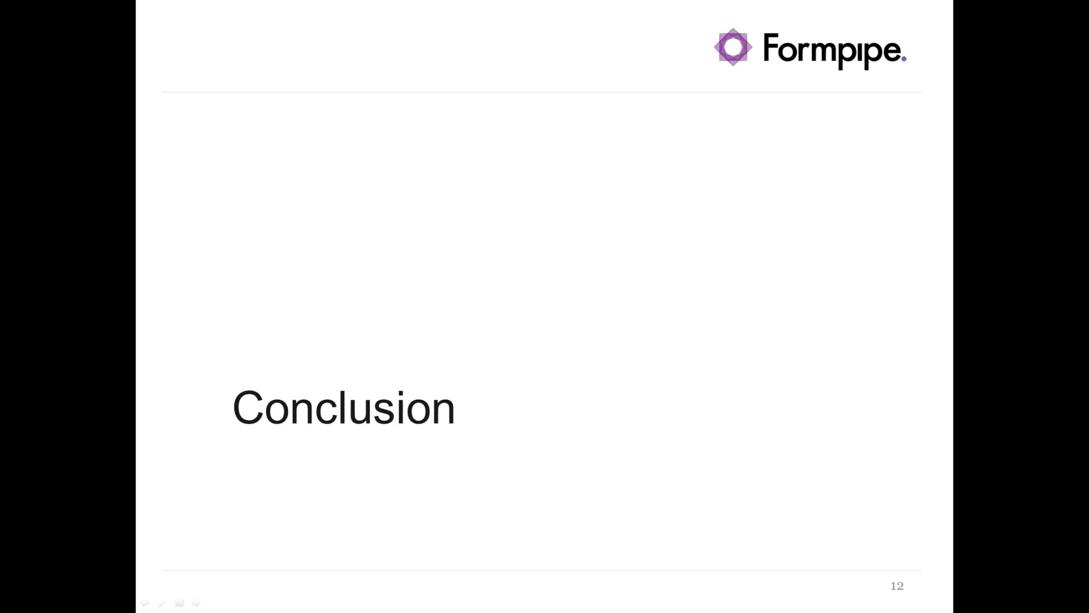
{"action": "key", "text": "Right"}
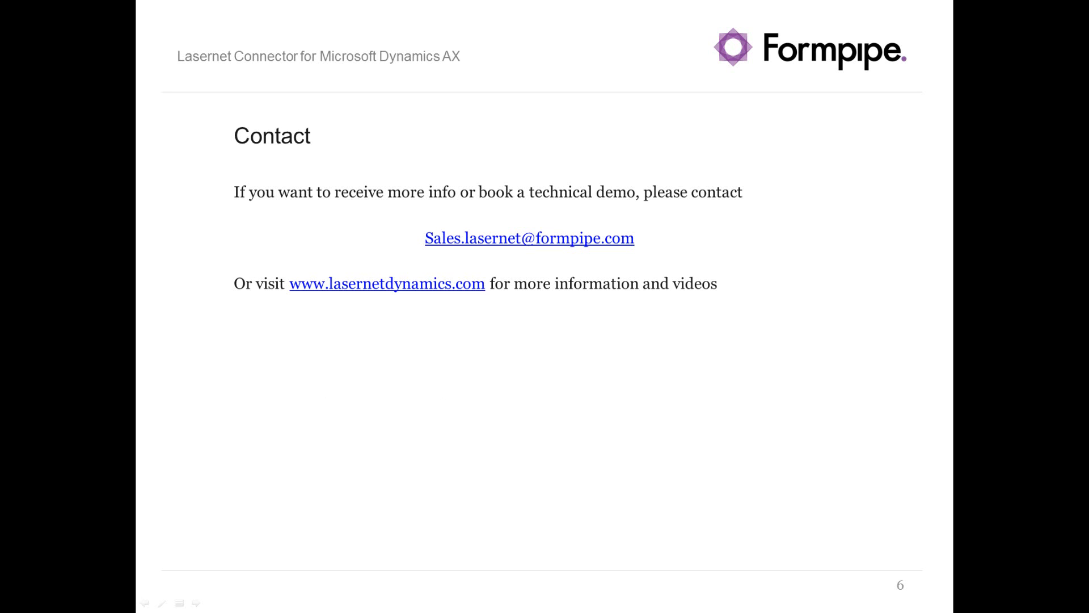